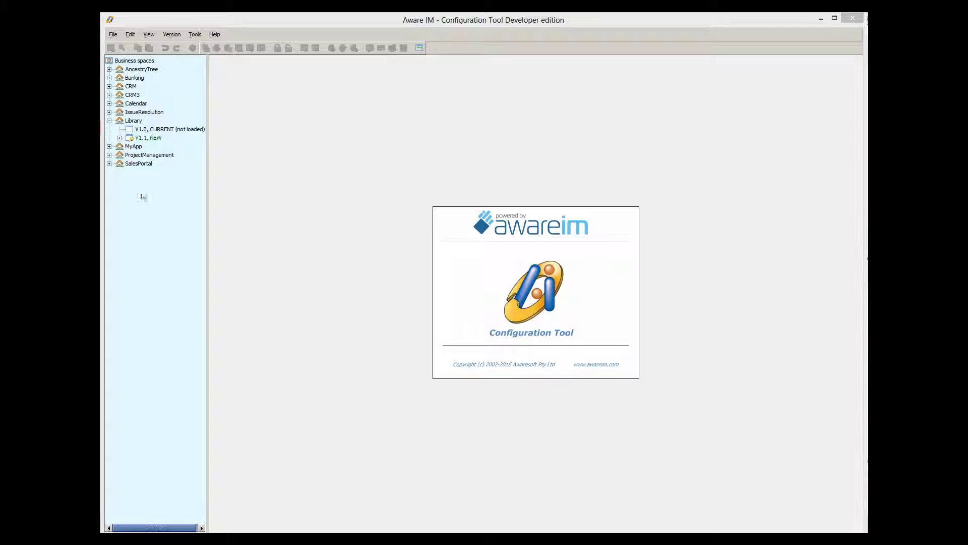
# - Open the Loan business object in Library V1.1, examine its attributes, and close it
pyautogui.click(119, 138)
pyautogui.click(129, 147)
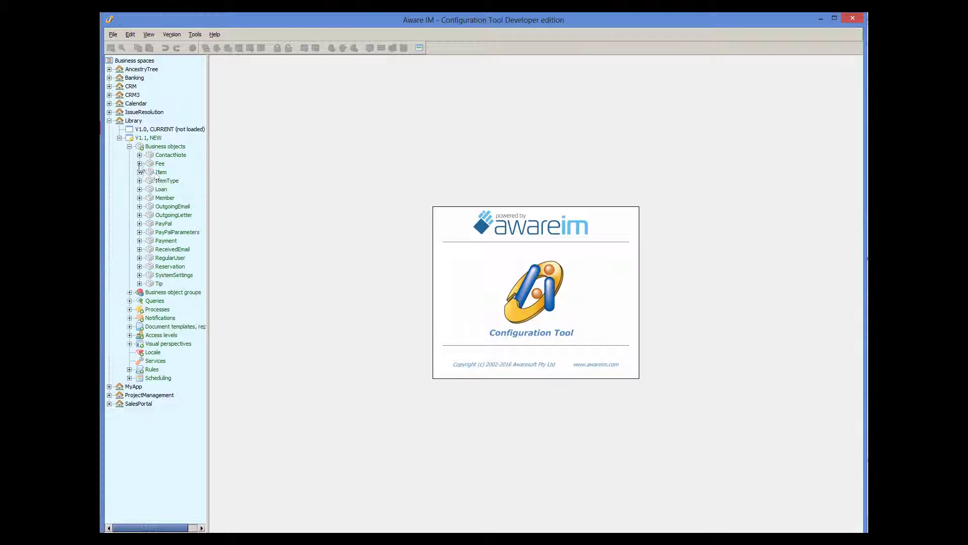
pyautogui.click(163, 190)
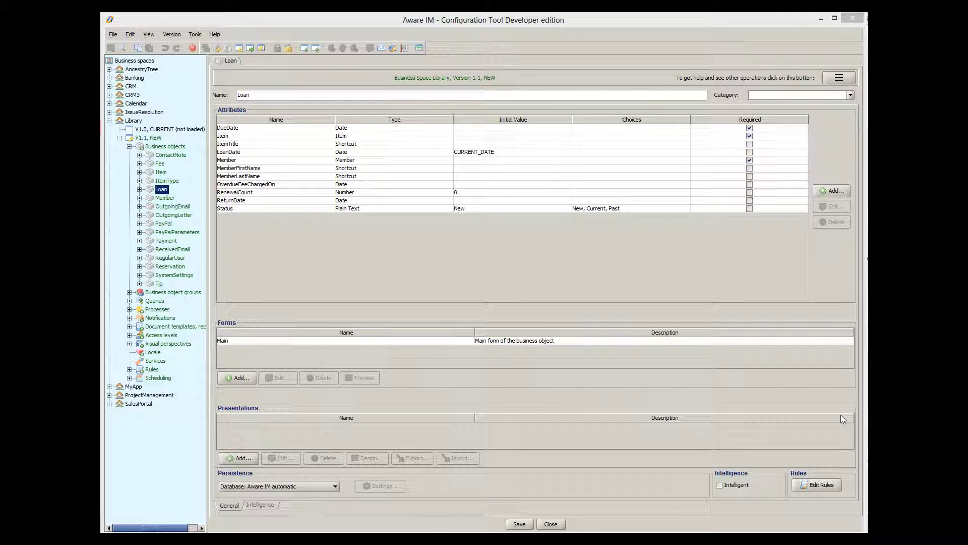
pyautogui.click(555, 523)
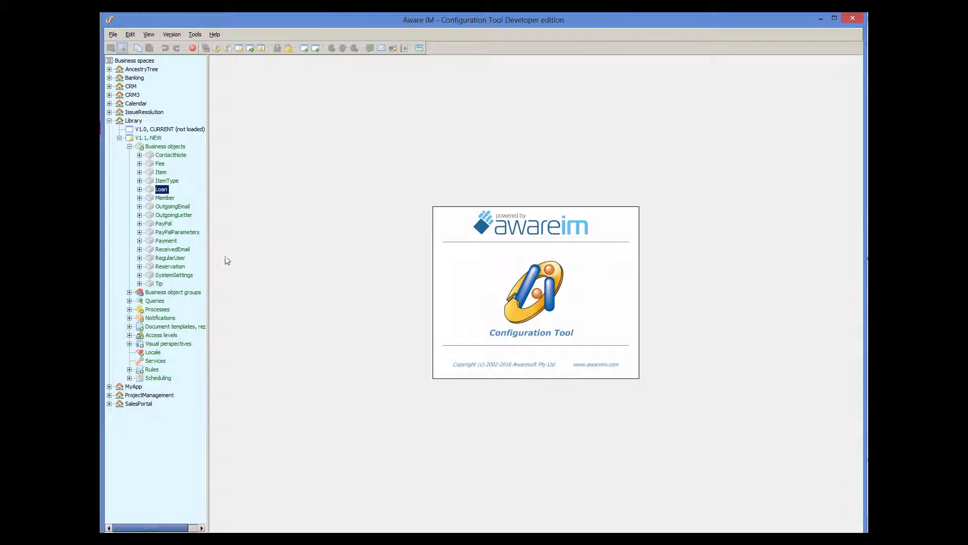
# - Open the Administrator visual perspective of Library V1.1 and select the root of its Top Bar menu
pyautogui.click(131, 345)
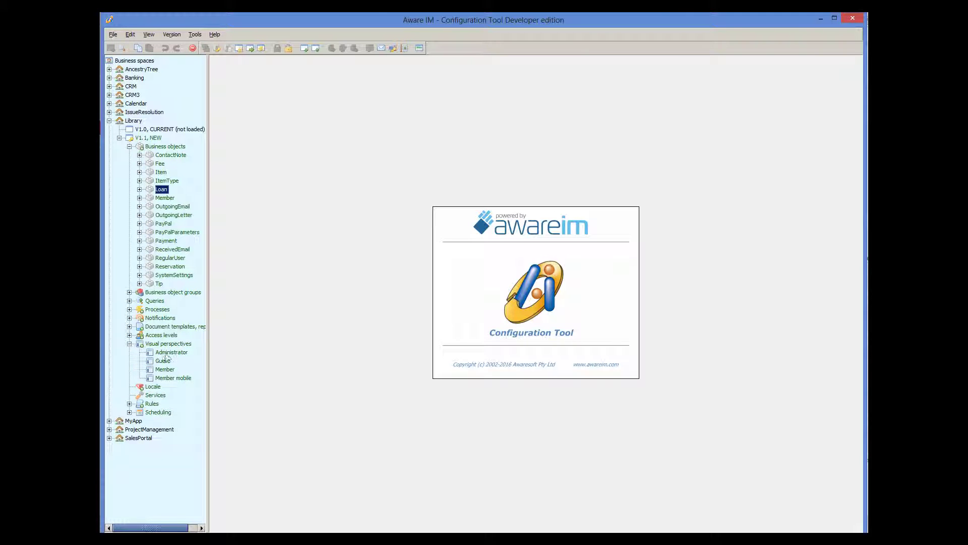
pyautogui.doubleClick(170, 352)
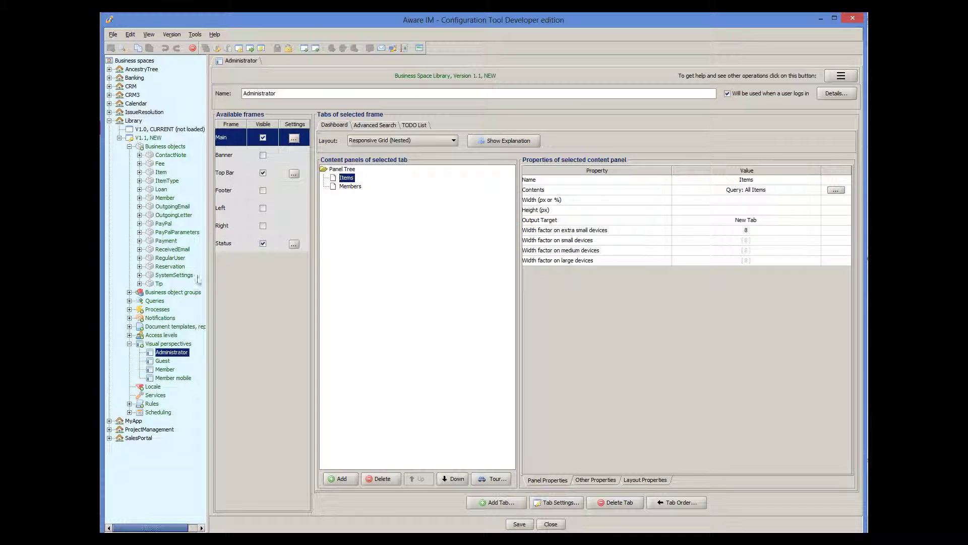
pyautogui.click(227, 176)
pyautogui.click(349, 151)
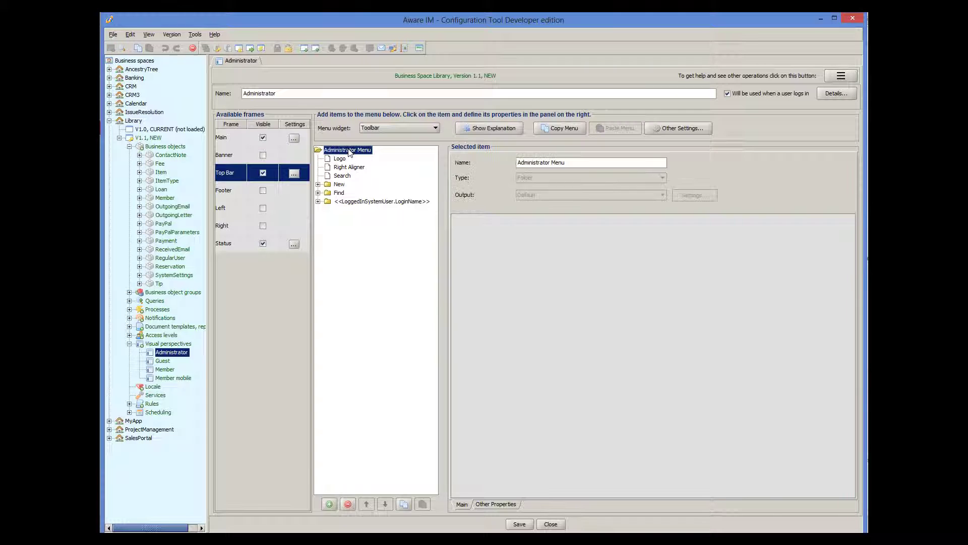
# - Add a menu folder named Workflows to the Administrator Menu, placed directly after Find
pyautogui.rightClick(350, 151)
pyautogui.click(362, 166)
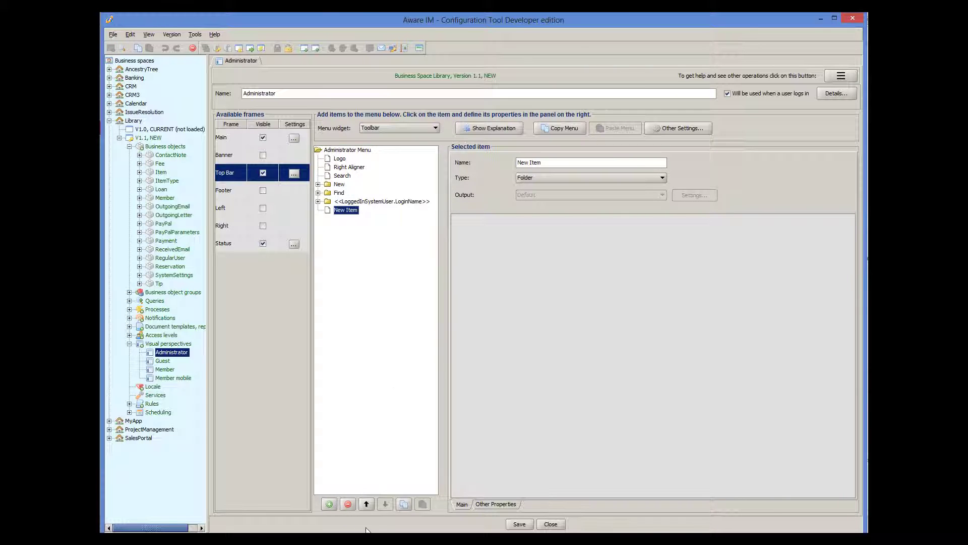
pyautogui.click(367, 505)
pyautogui.click(367, 505)
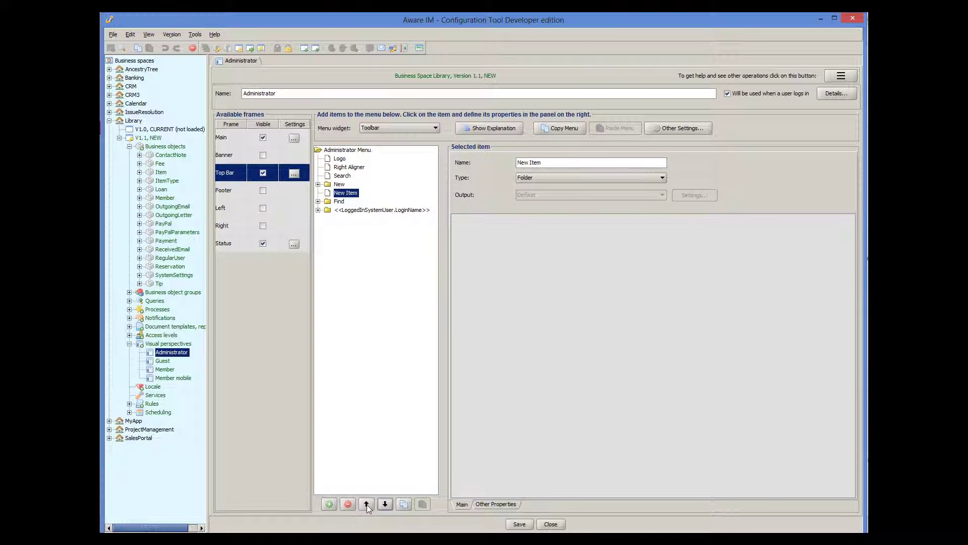
pyautogui.click(385, 504)
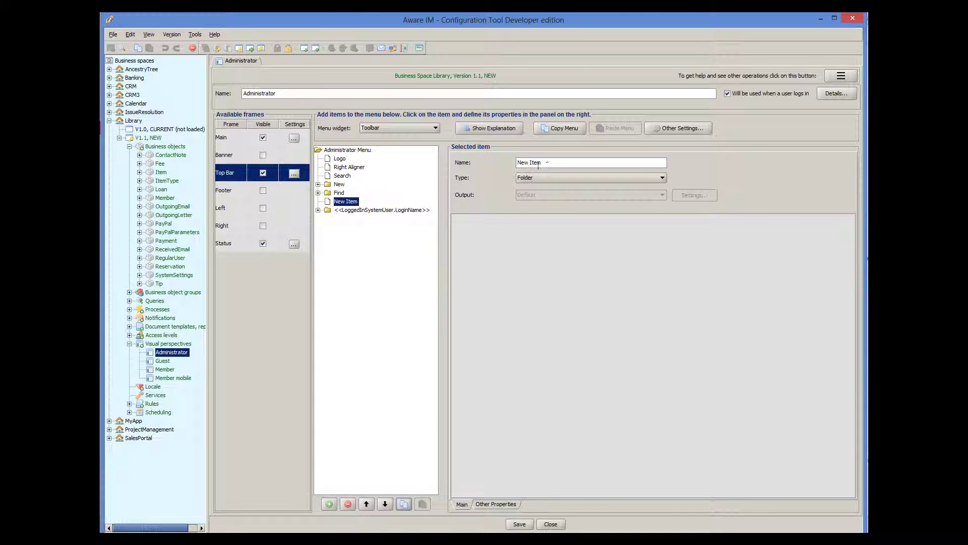
pyautogui.moveTo(547, 163); pyautogui.dragTo(515, 163)
pyautogui.write('Workflows')
# - Add an item named Manage under Workflows with the type Manage Processes
pyautogui.rightClick(352, 204)
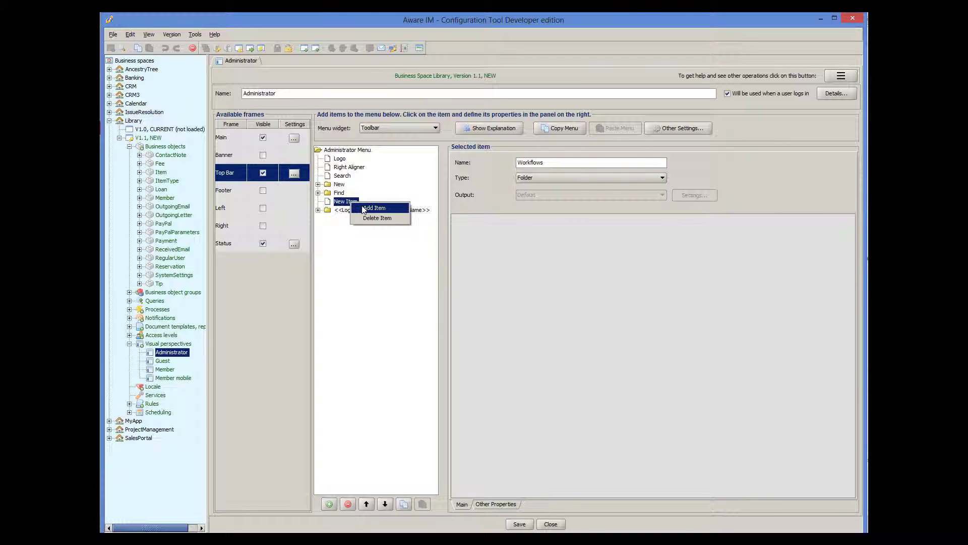
pyautogui.click(363, 205)
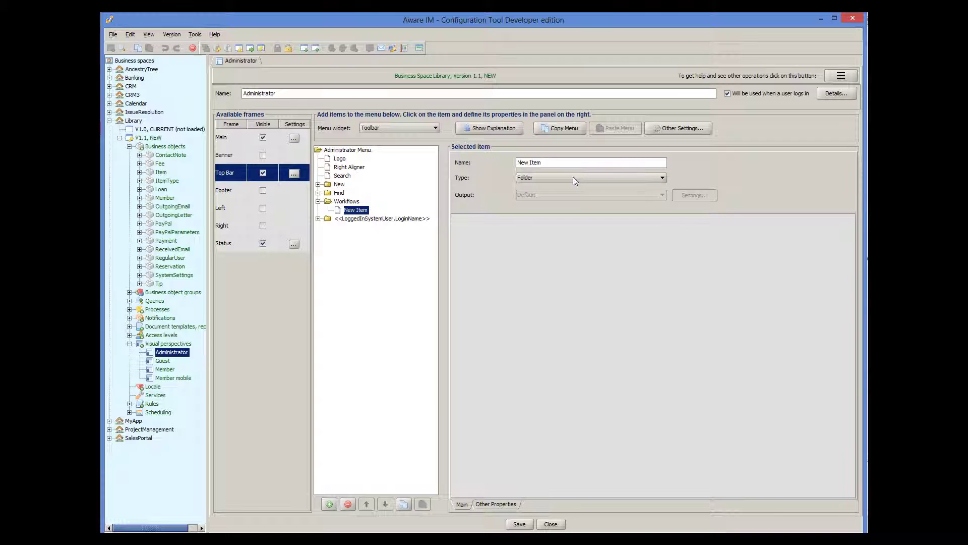
pyautogui.click(550, 163)
pyautogui.moveTo(550, 163); pyautogui.dragTo(515, 163)
pyautogui.write('Manage')
pyautogui.click(555, 178)
pyautogui.scroll(-3, 570, 196)
pyautogui.scroll(-2, 570, 196)
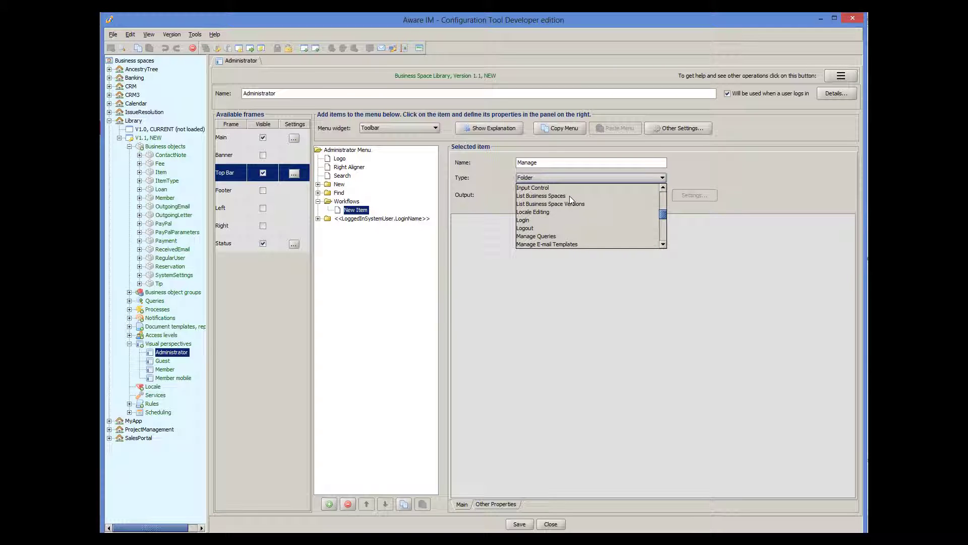
pyautogui.click(538, 228)
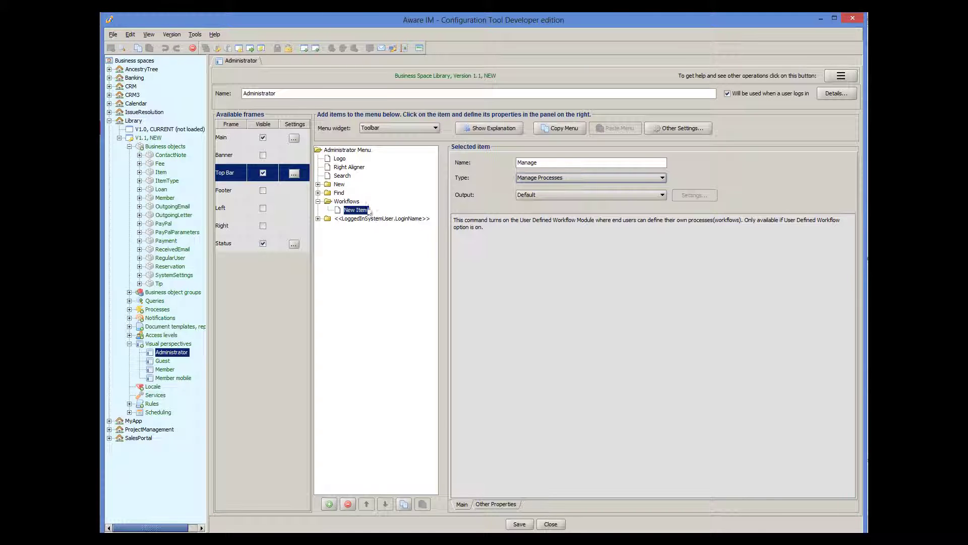
# - Add an item named Configure under Workflows with the type Configure User Defined Processes and output New Tab
pyautogui.click(353, 203)
pyautogui.rightClick(355, 205)
pyautogui.click(371, 211)
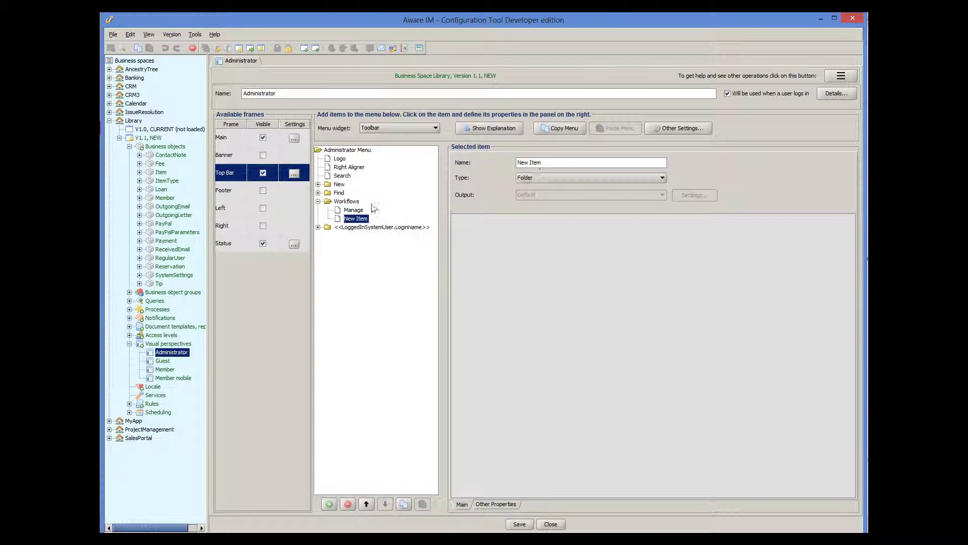
pyautogui.click(560, 163)
pyautogui.tripleClick(521, 162)
pyautogui.write('Configure')
pyautogui.click(554, 179)
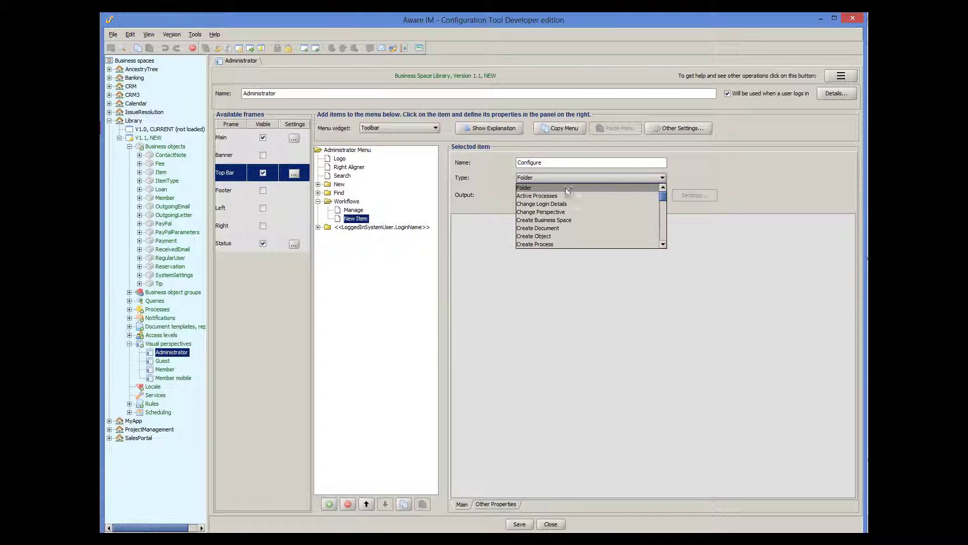
pyautogui.scroll(-2, 573, 212)
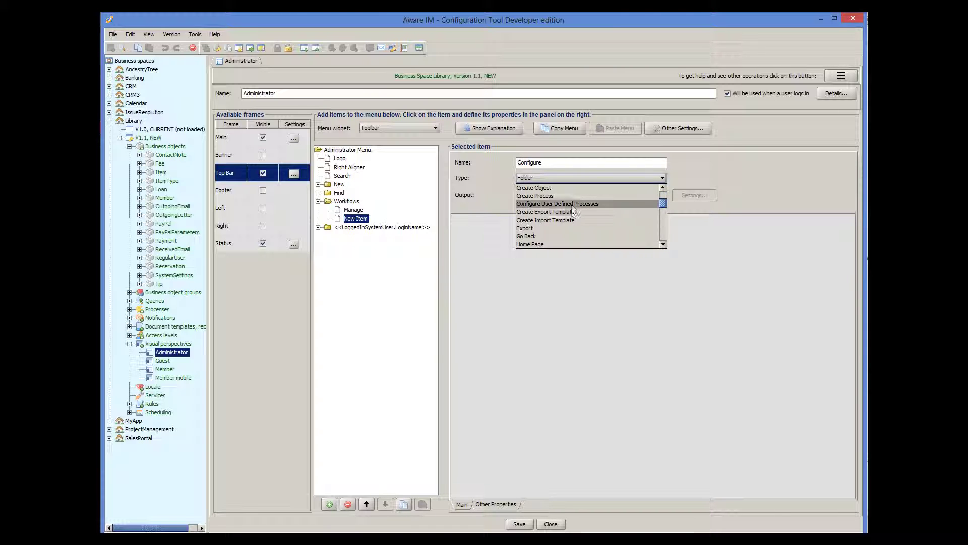
pyautogui.click(570, 204)
pyautogui.click(587, 195)
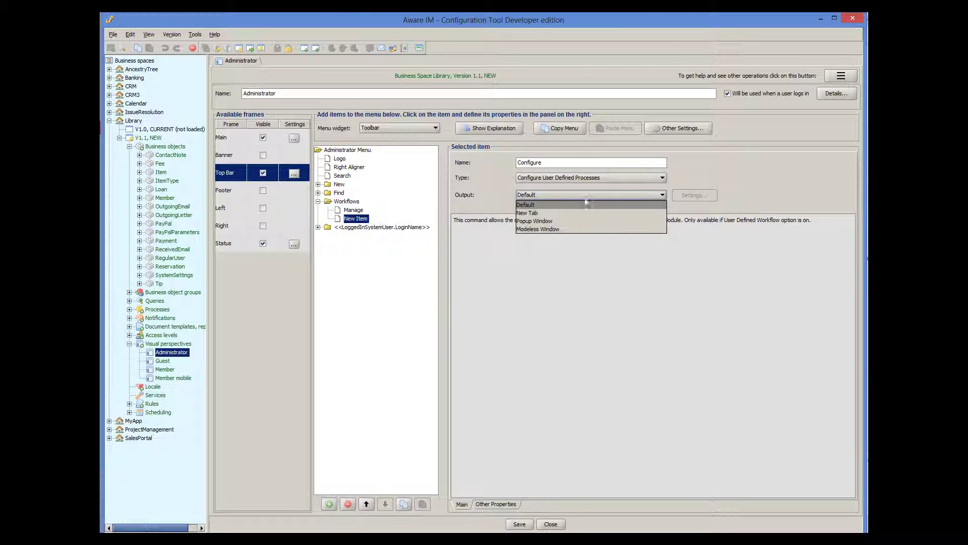
pyautogui.click(549, 212)
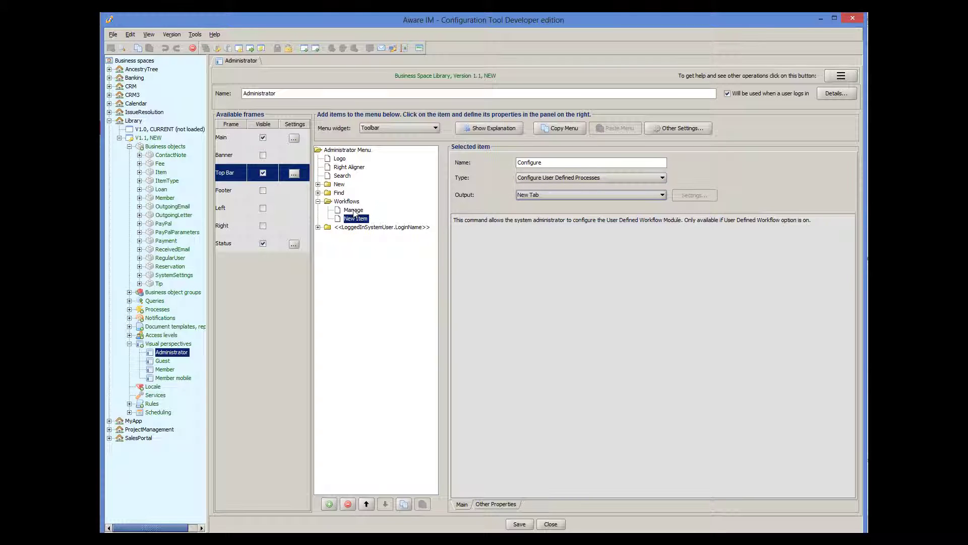
# - Set the output of the Manage menu item to Popup Window
pyautogui.click(354, 211)
pyautogui.click(535, 195)
pyautogui.click(531, 218)
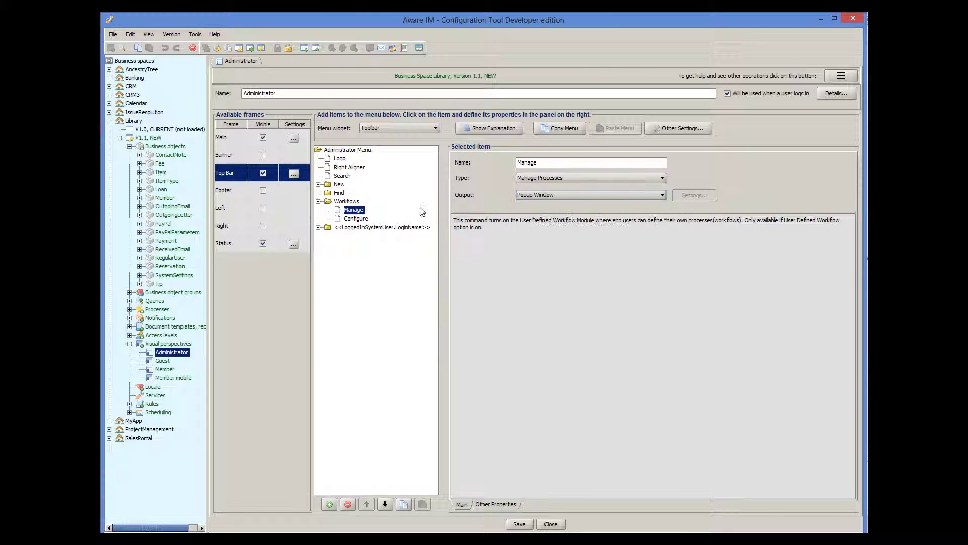
# - Add an item named Events under Workflows with the type Manage Process Events
pyautogui.click(347, 201)
pyautogui.rightClick(348, 202)
pyautogui.click(374, 206)
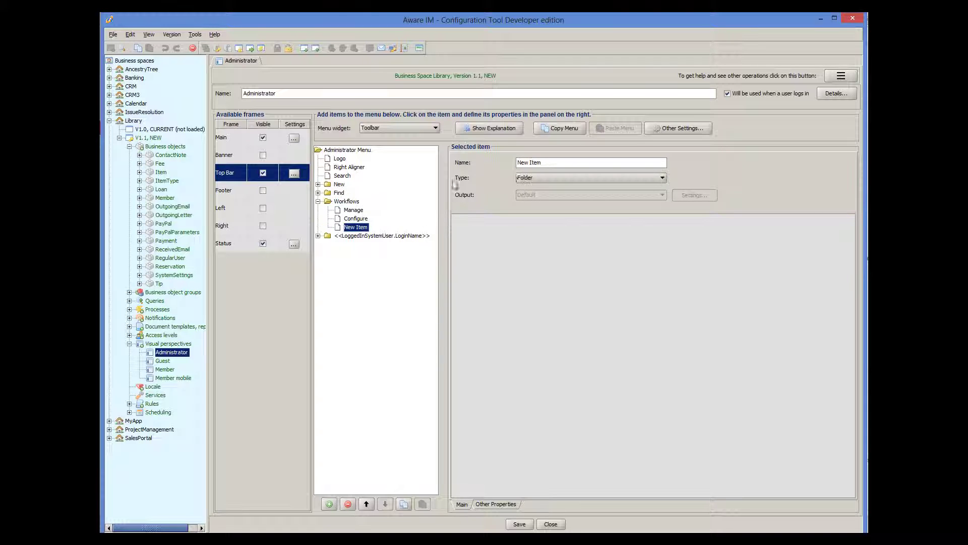
pyautogui.tripleClick(551, 162)
pyautogui.write('Events')
pyautogui.click(587, 178)
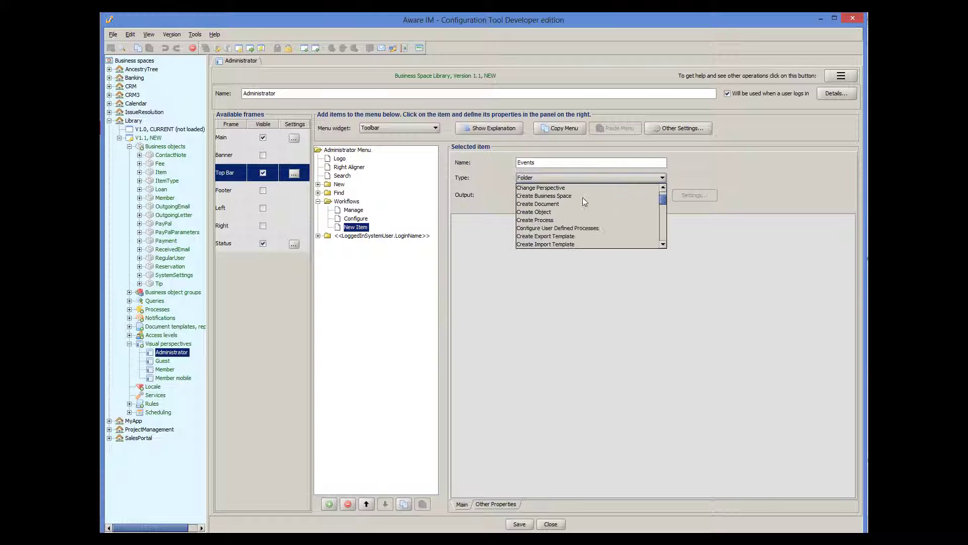
pyautogui.scroll(-5, 584, 202)
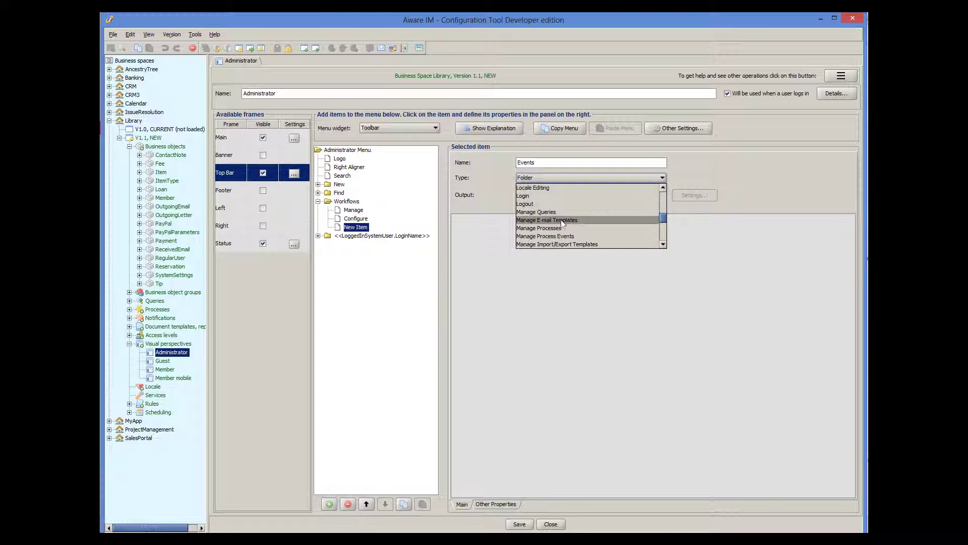
pyautogui.click(563, 236)
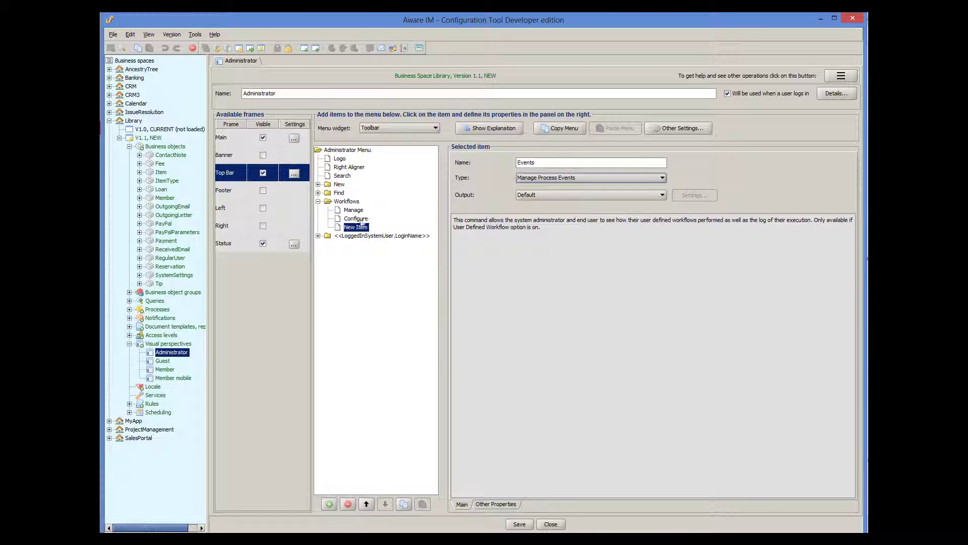
# - Add an item named Email Templates under Workflows with the type Manage E-mail Templates
pyautogui.click(353, 202)
pyautogui.rightClick(353, 207)
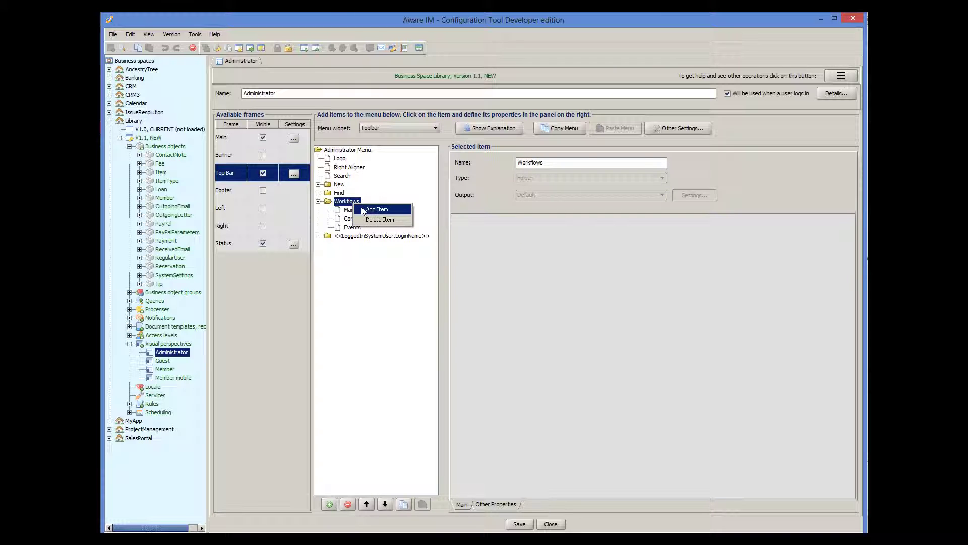
pyautogui.click(364, 211)
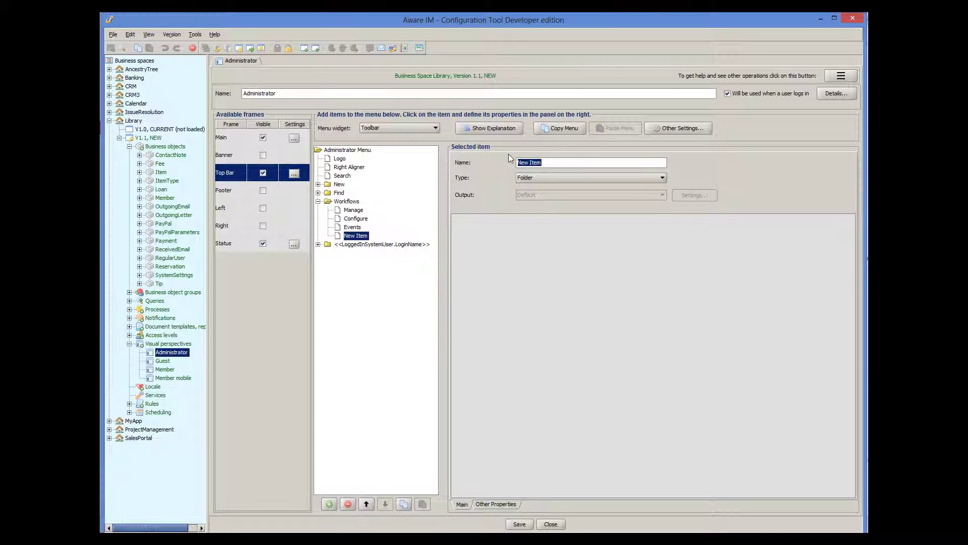
pyautogui.write('Email Templates')
pyautogui.click(538, 179)
pyautogui.scroll(-6, 590, 202)
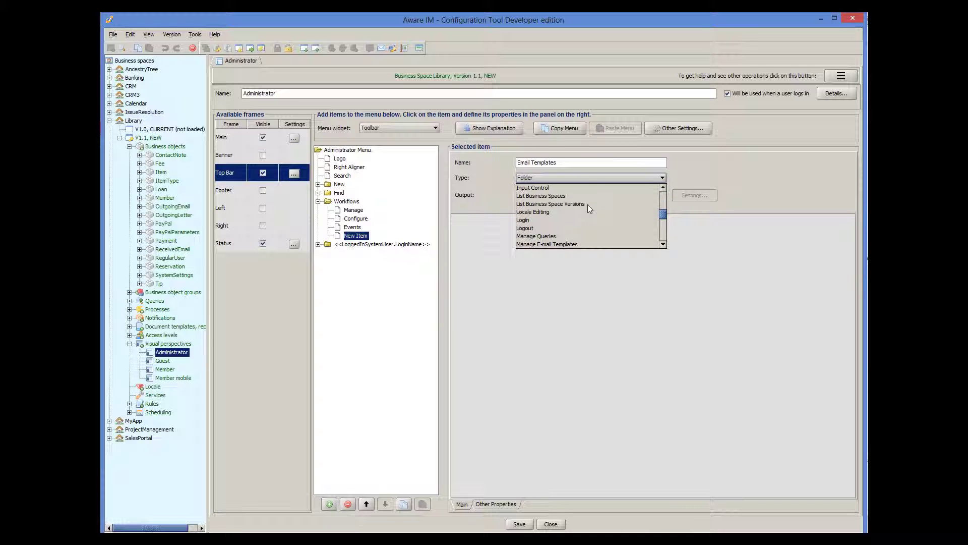
pyautogui.click(576, 244)
# - Set the output of the Events menu item to New Tab
pyautogui.click(353, 228)
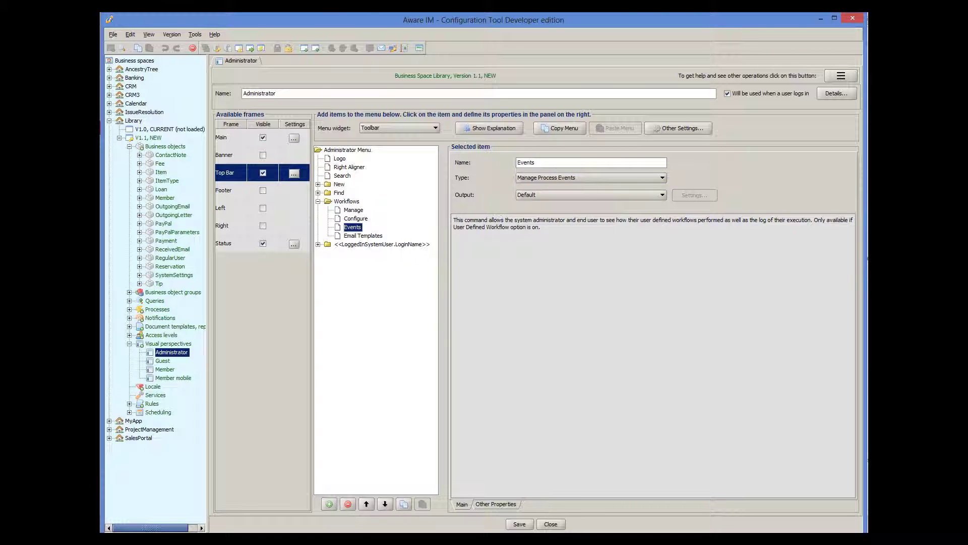
pyautogui.click(529, 195)
pyautogui.click(537, 211)
# - Set the output of the Email Templates menu item to Popup Window and save the Administrator perspective
pyautogui.click(367, 236)
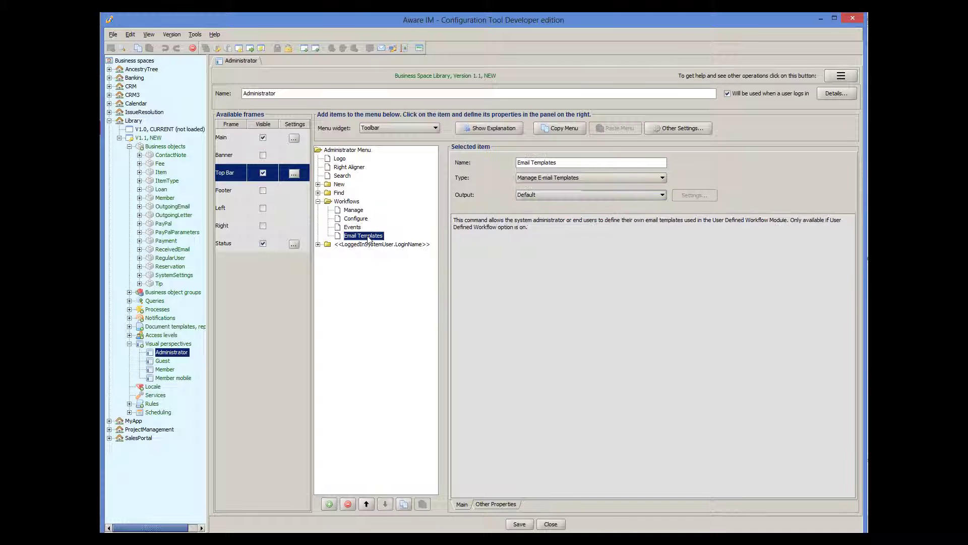
pyautogui.click(524, 195)
pyautogui.click(531, 222)
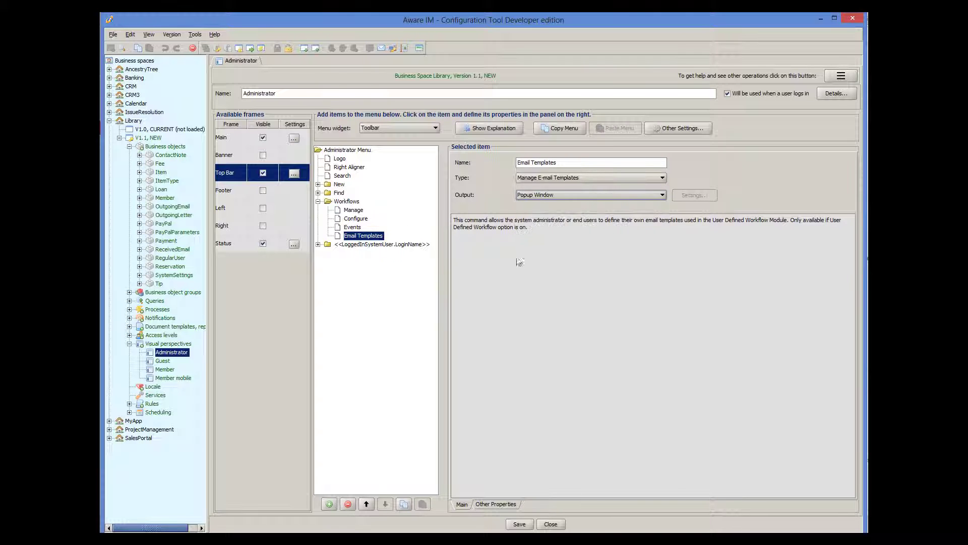
pyautogui.click(531, 525)
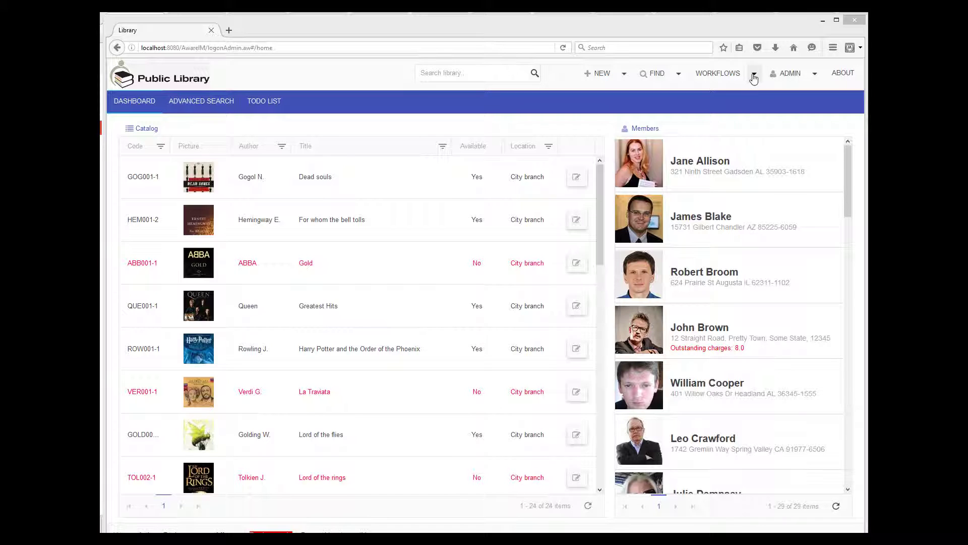
# - In the Library web application in the browser, open Manage under Workflows and look over the columns of the user-defined process list
pyautogui.click(754, 76)
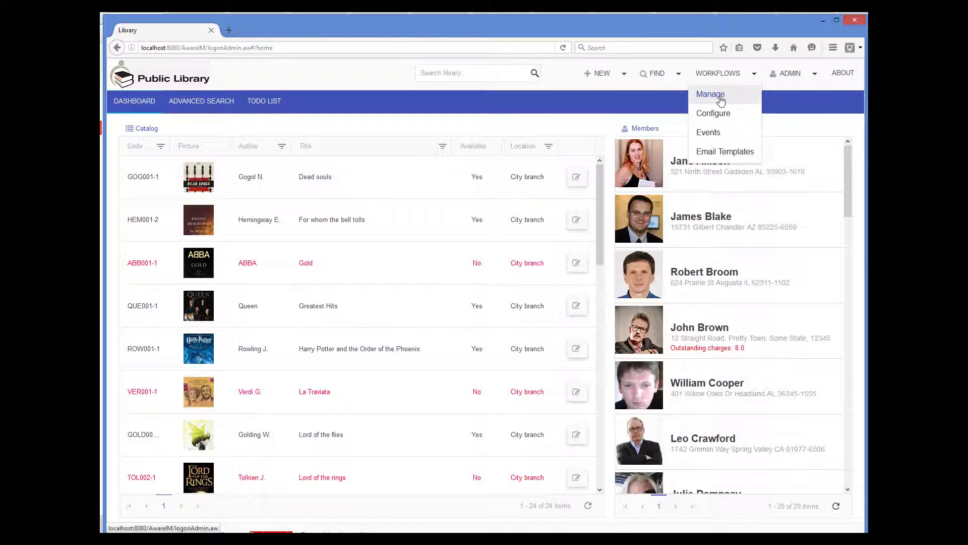
pyautogui.click(720, 97)
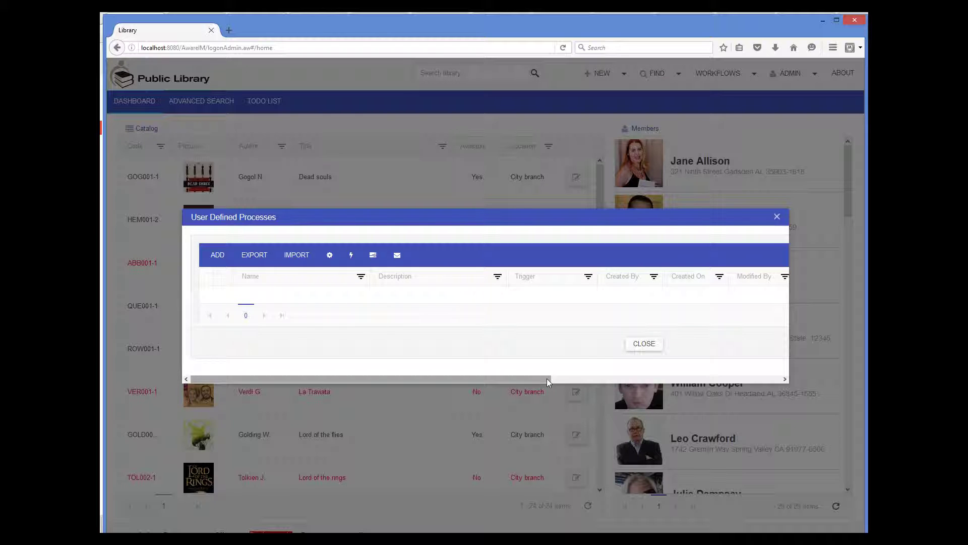
pyautogui.moveTo(546, 378); pyautogui.dragTo(621, 372)
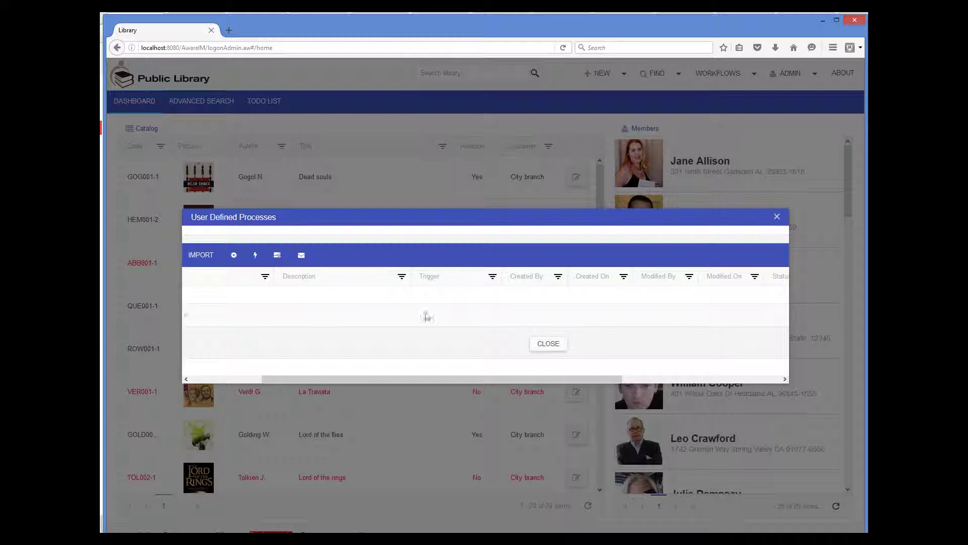
pyautogui.moveTo(293, 379); pyautogui.dragTo(222, 378)
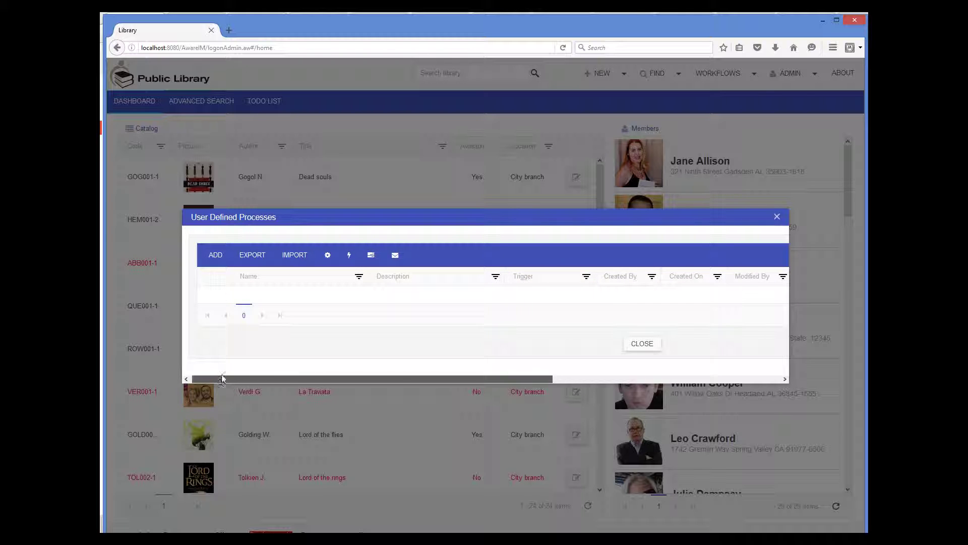
# - Add a user-defined process named Export outstanding loans with the category Export and the status Active
pyautogui.click(215, 255)
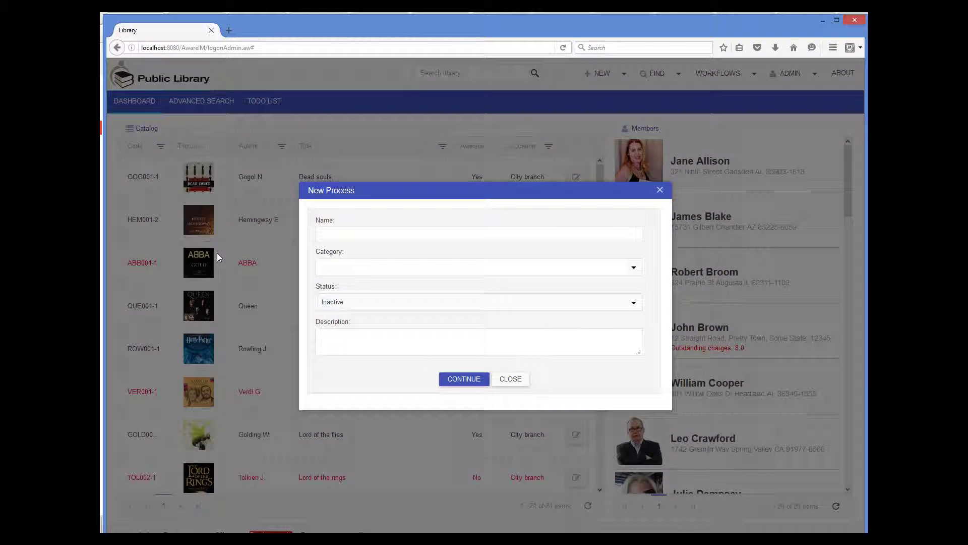
pyautogui.click(336, 235)
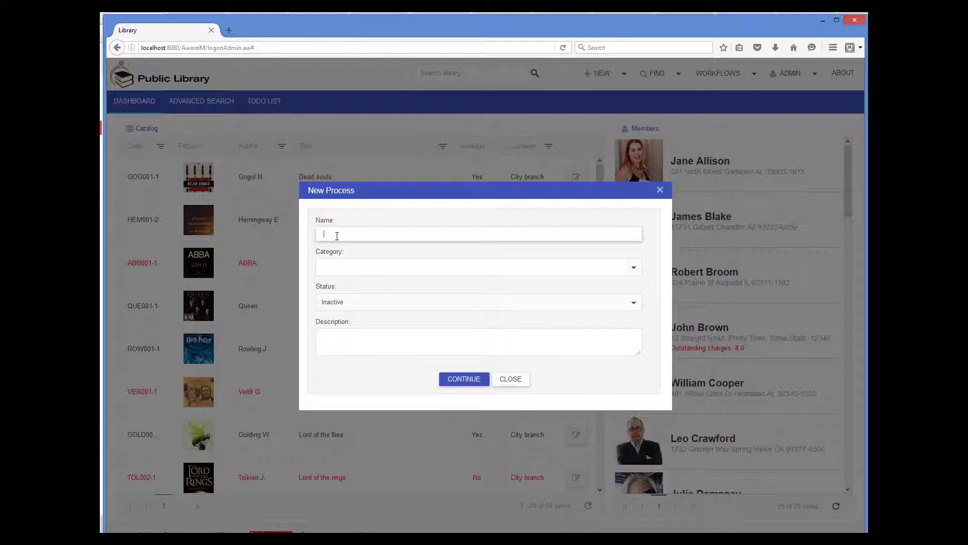
pyautogui.write('Export outstanding loans')
pyautogui.click(354, 267)
pyautogui.write('Export')
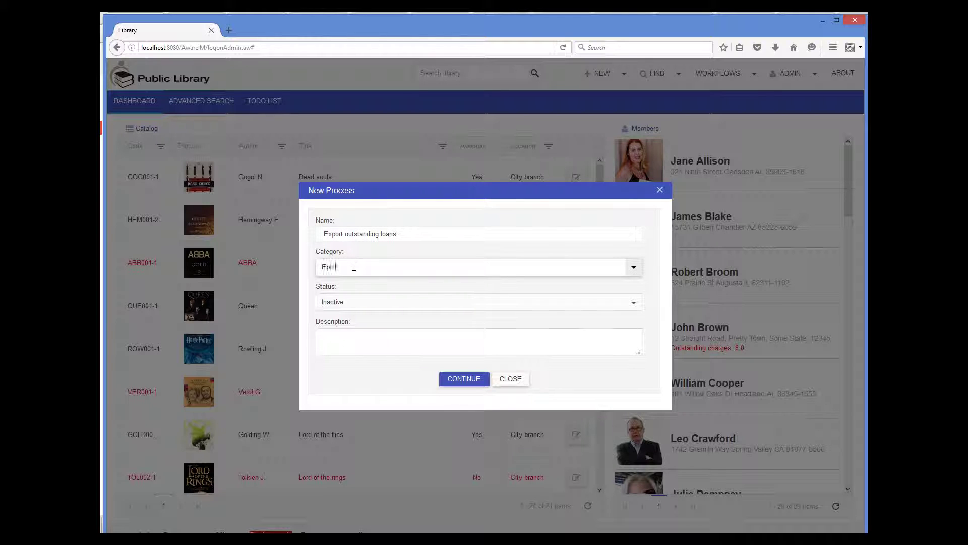
pyautogui.click(331, 302)
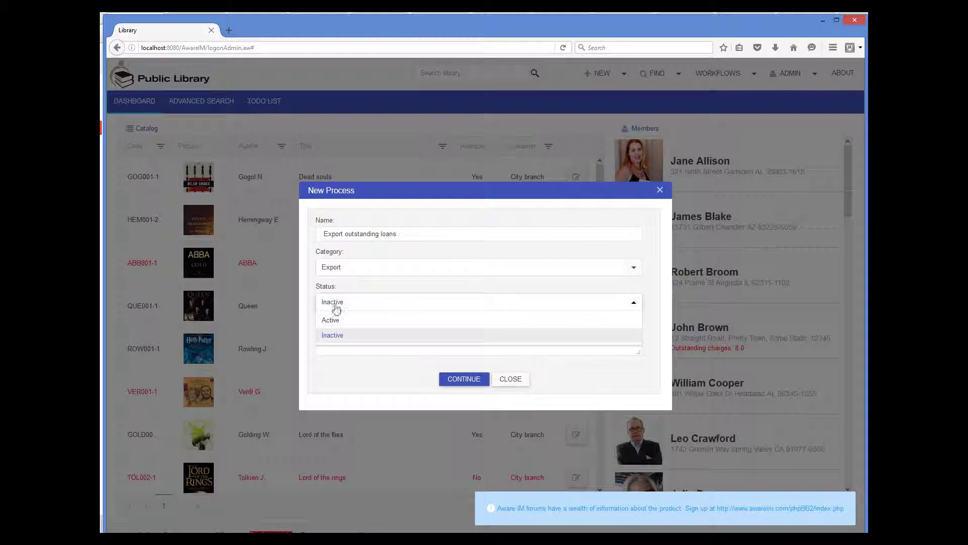
pyautogui.click(337, 326)
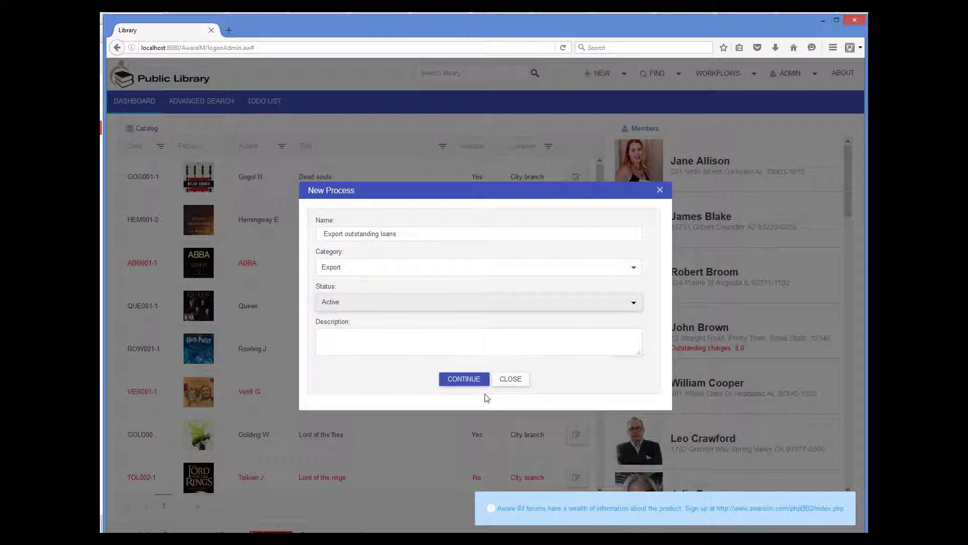
pyautogui.click(464, 386)
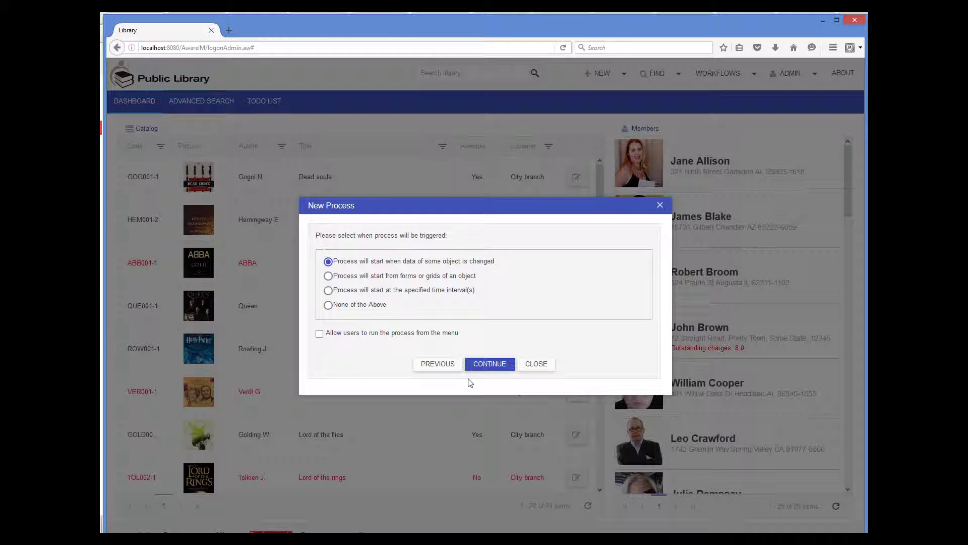
# - Trigger the process at specified time intervals, repeating daily with no end date
pyautogui.click(328, 291)
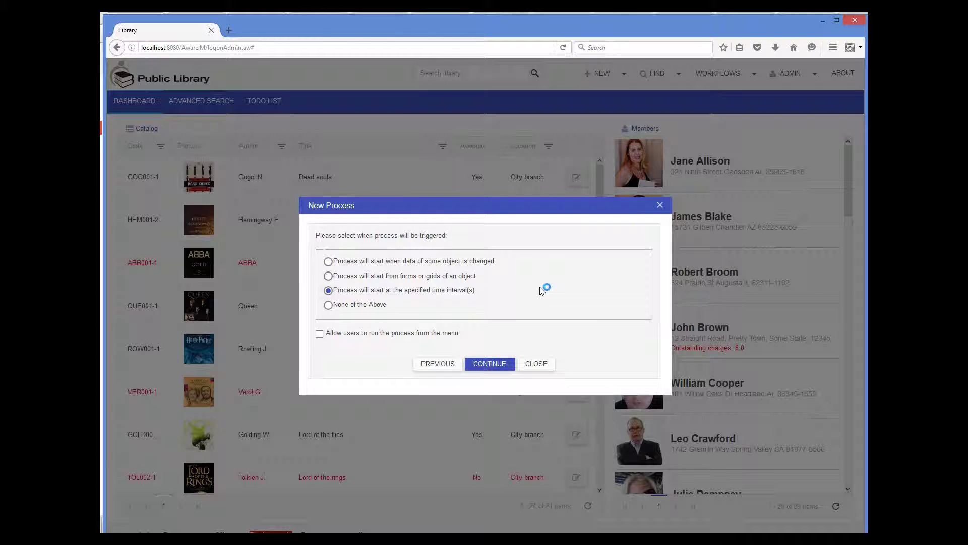
pyautogui.click(497, 364)
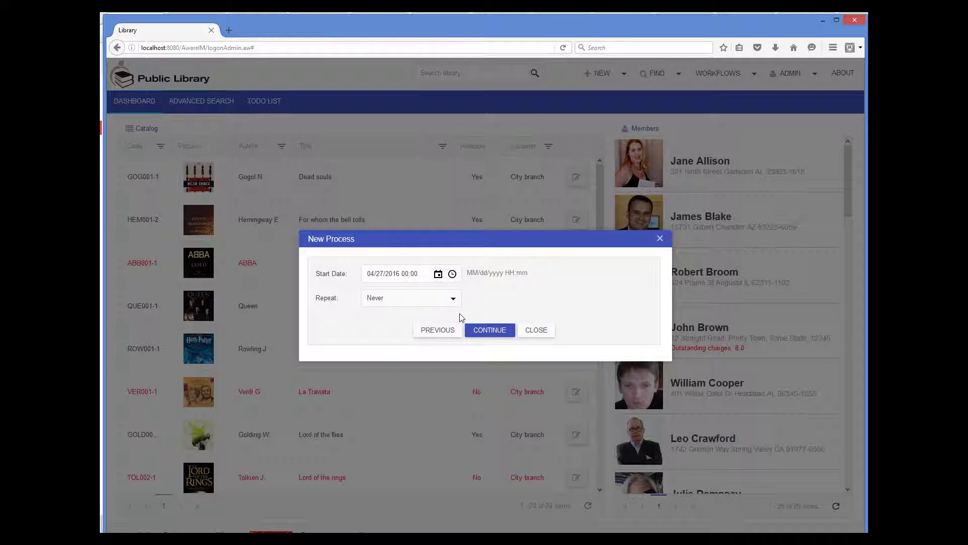
pyautogui.click(453, 299)
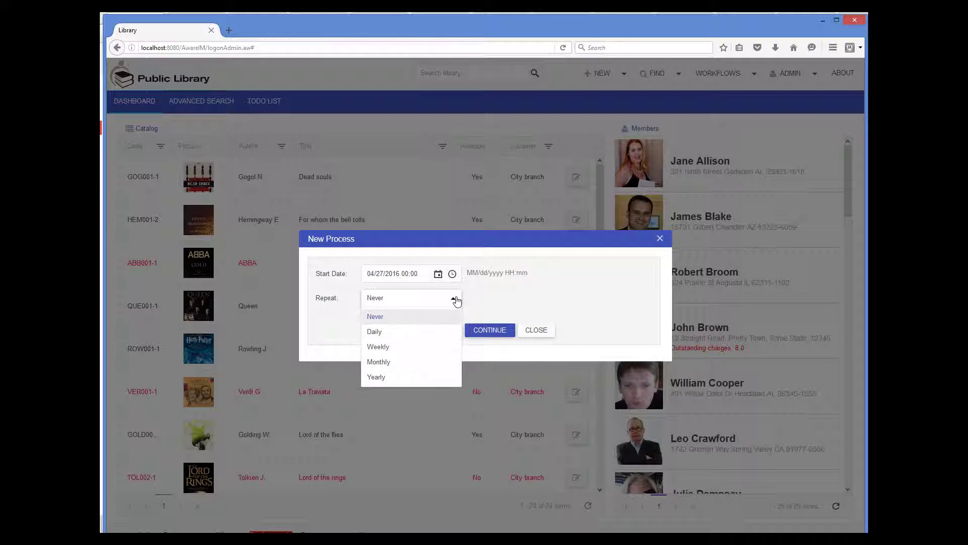
pyautogui.click(404, 333)
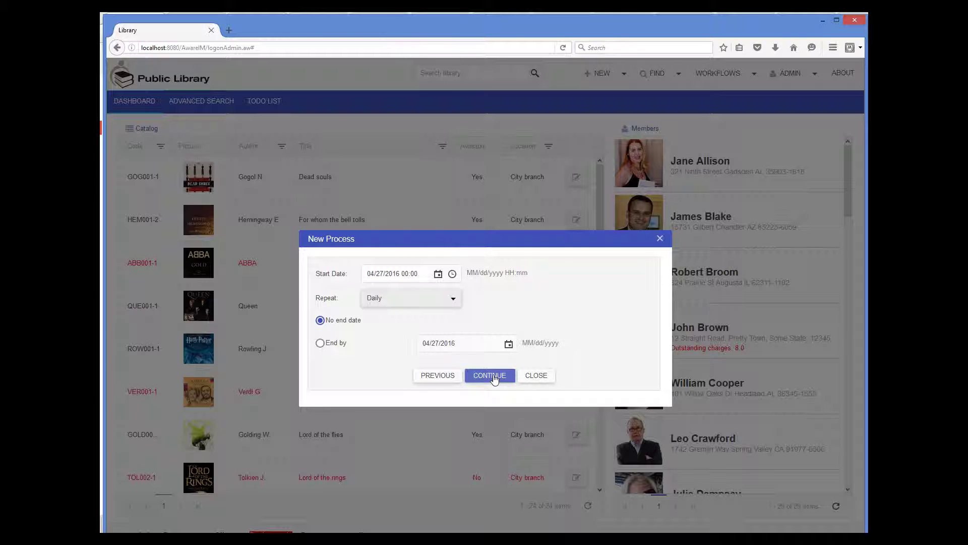
pyautogui.click(494, 376)
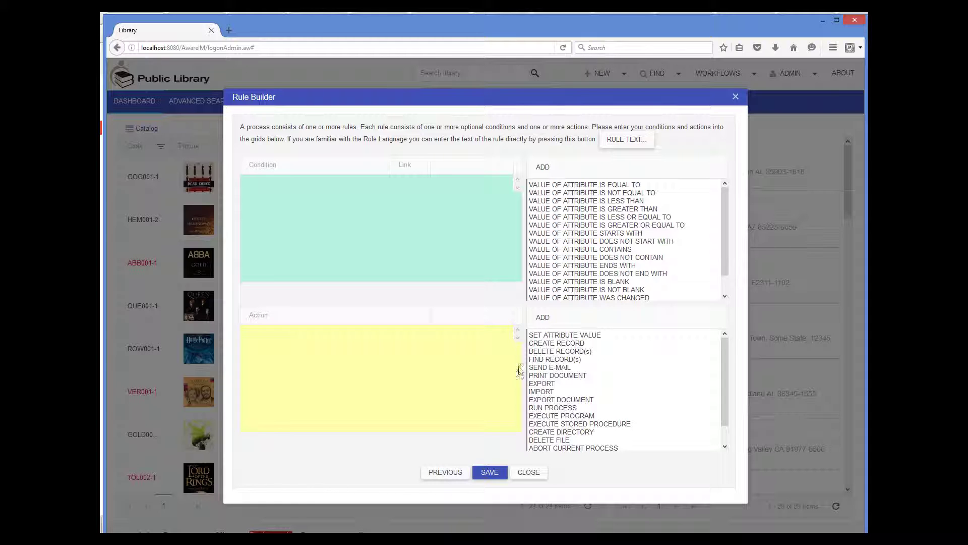
# - Add a FIND RECORD(s) action based on a new query for Loan objects, choosing to define query conditions
pyautogui.click(575, 359)
pyautogui.doubleClick(574, 359)
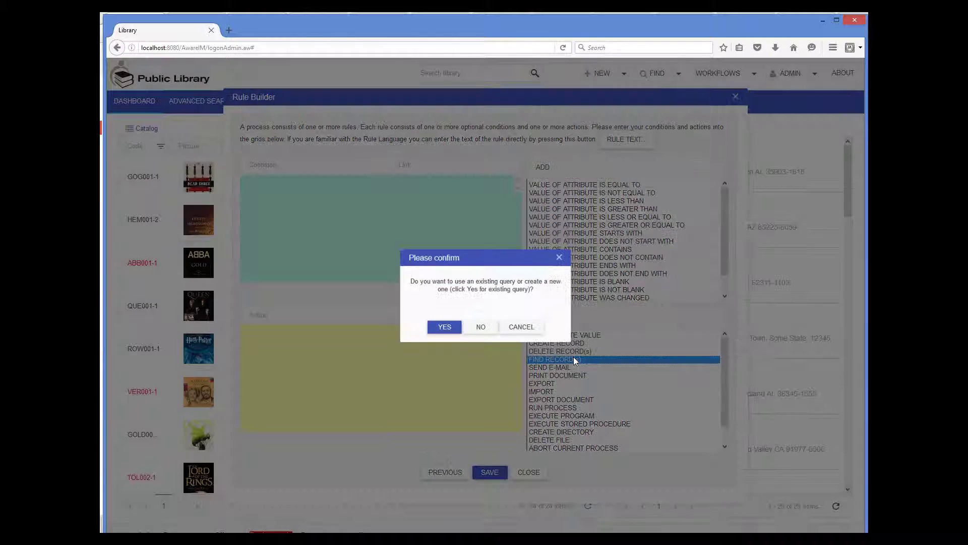
pyautogui.click(480, 328)
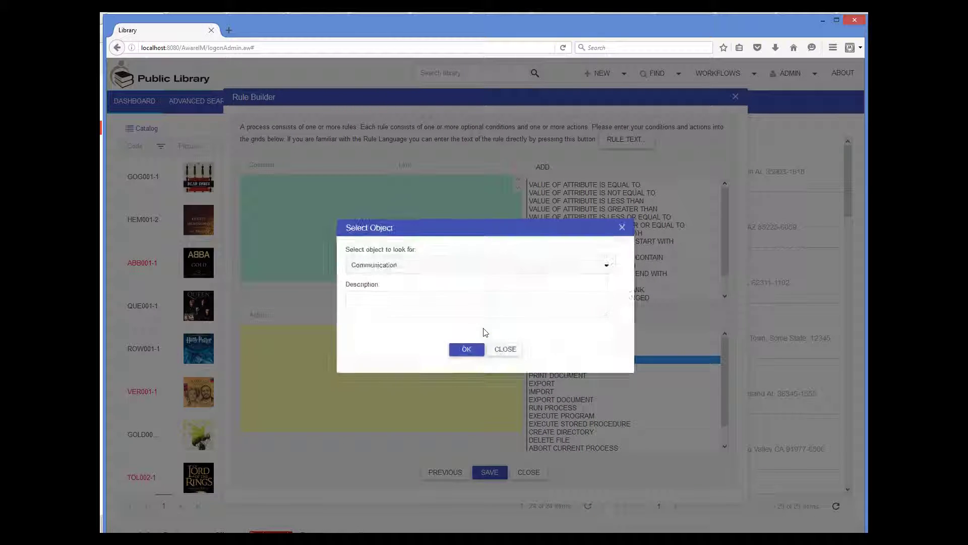
pyautogui.click(604, 269)
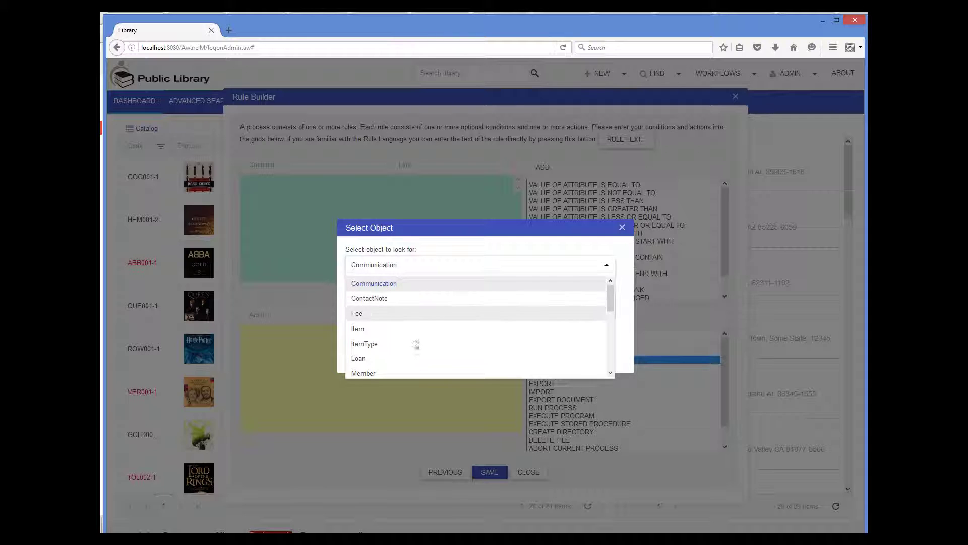
pyautogui.click(379, 361)
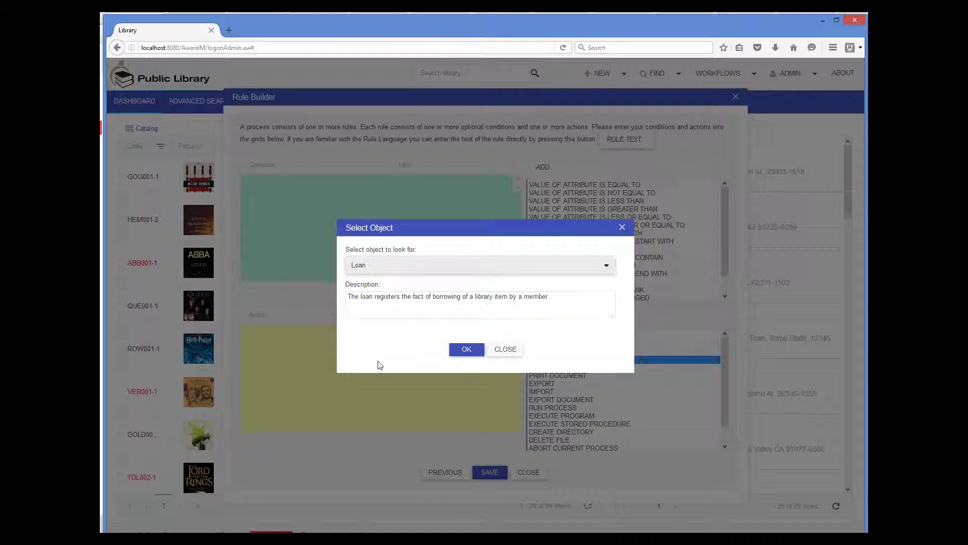
pyautogui.click(467, 350)
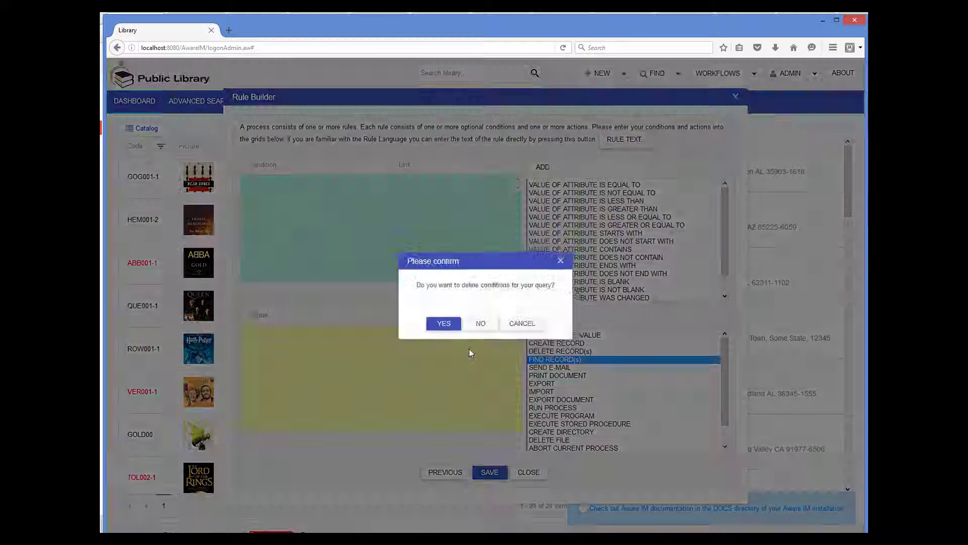
pyautogui.click(439, 328)
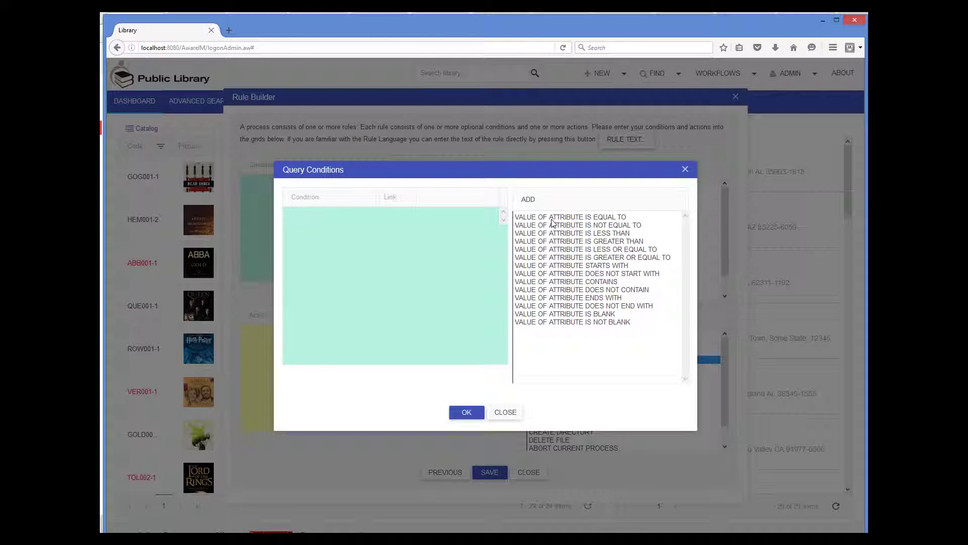
# - Add the query condition that the Status attribute is equal to Current, and save the rule
pyautogui.doubleClick(551, 220)
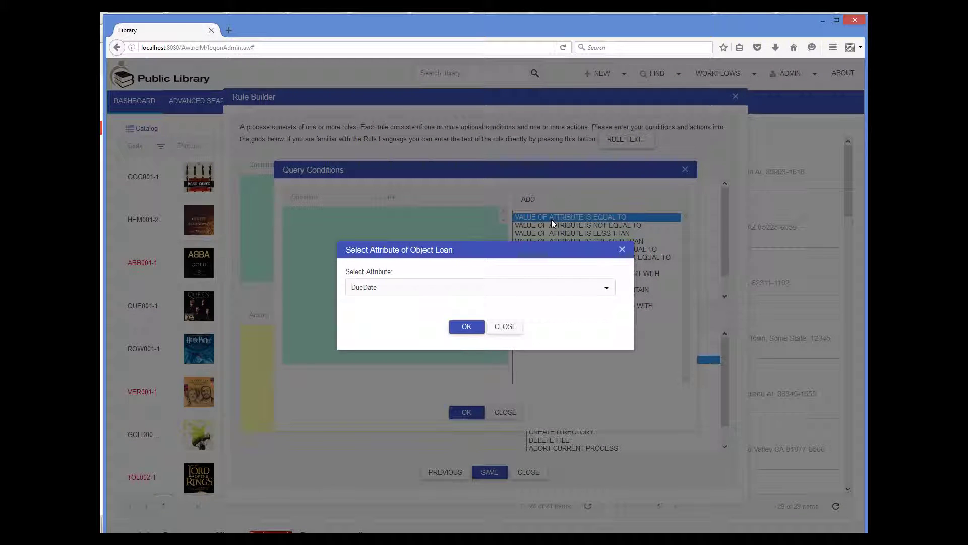
pyautogui.click(464, 289)
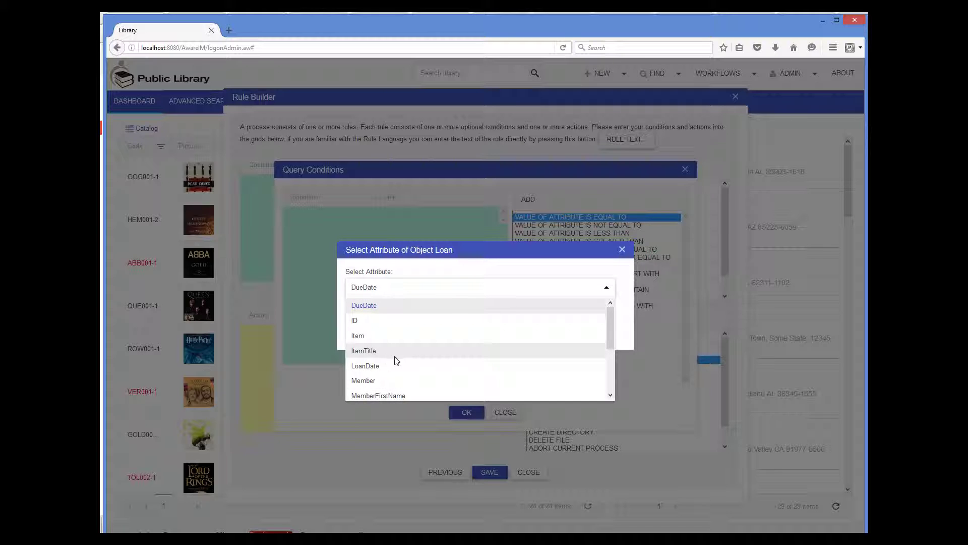
pyautogui.scroll(-3, 395, 360)
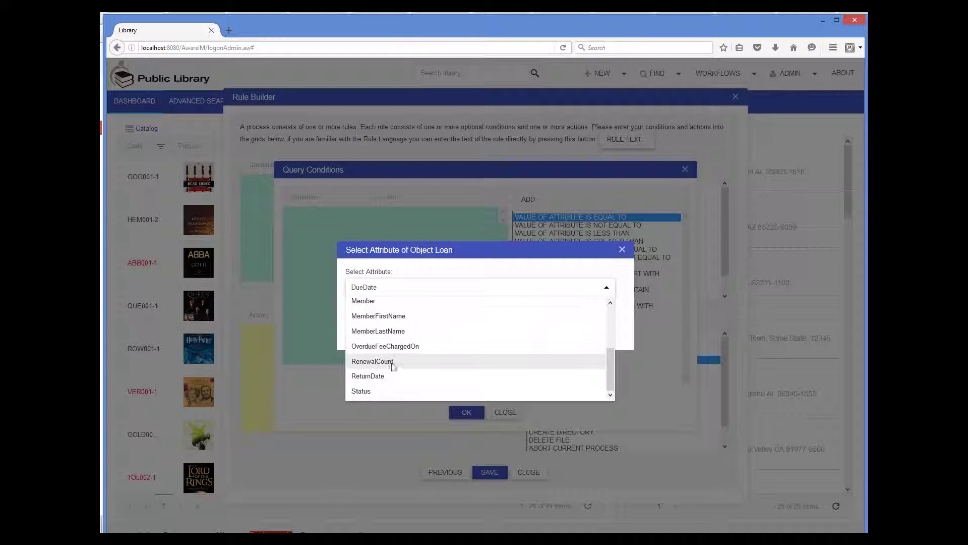
pyautogui.click(372, 392)
pyautogui.click(464, 329)
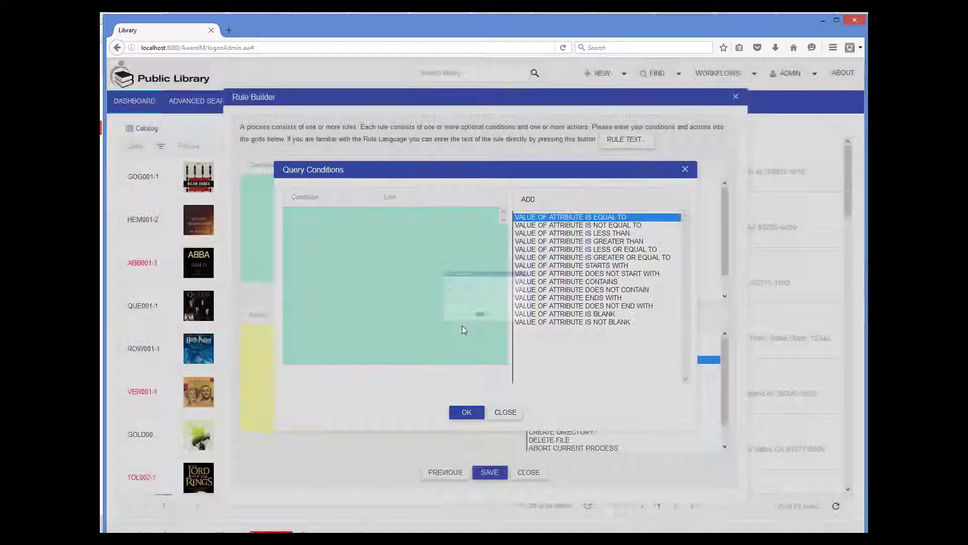
pyautogui.click(470, 253)
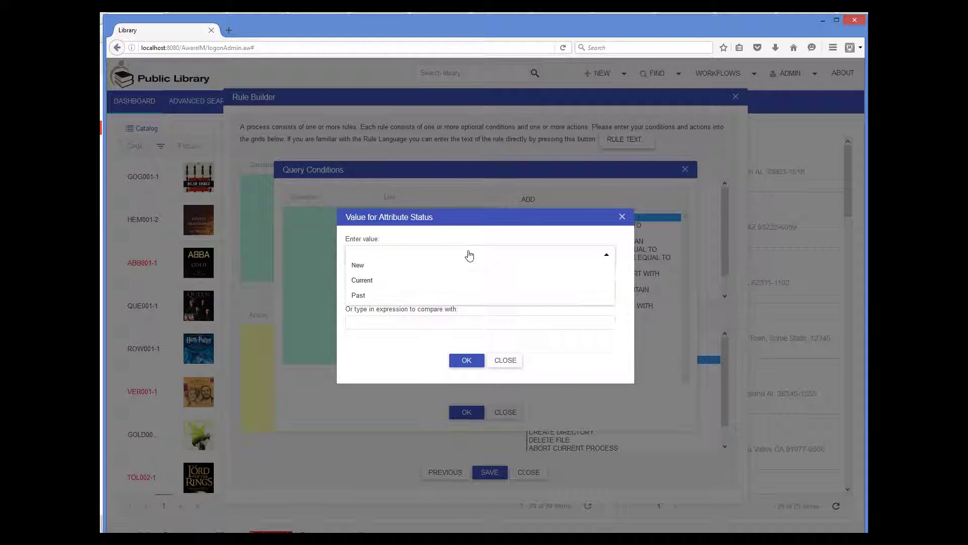
pyautogui.click(382, 288)
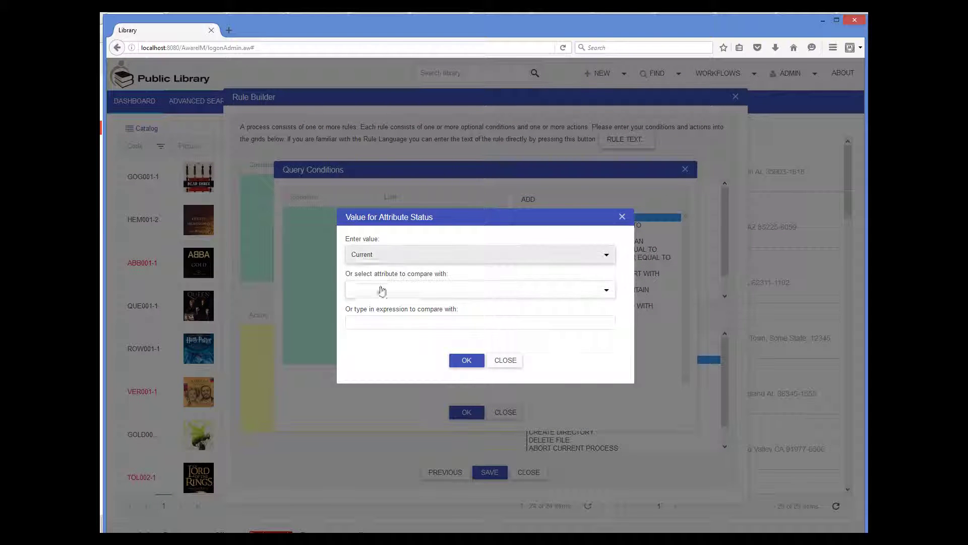
pyautogui.click(467, 360)
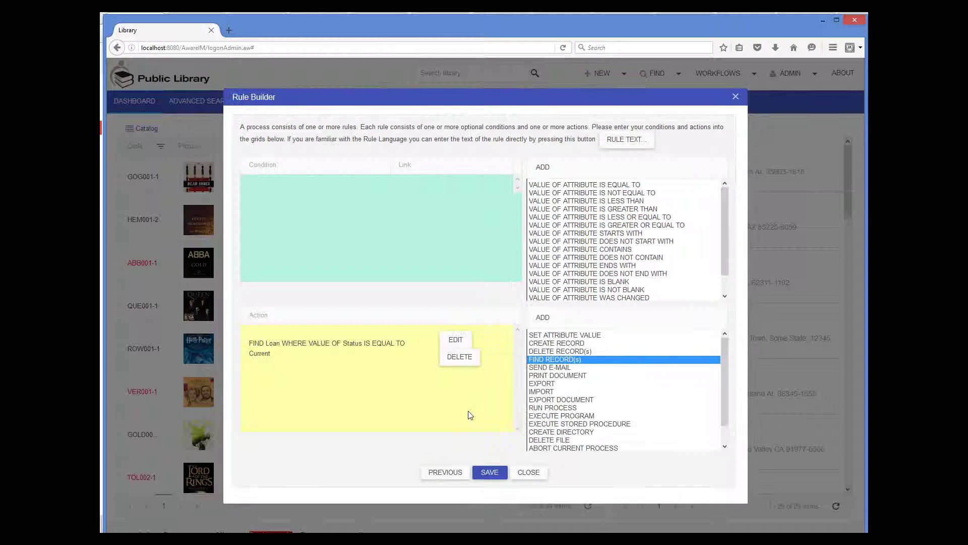
pyautogui.click(467, 413)
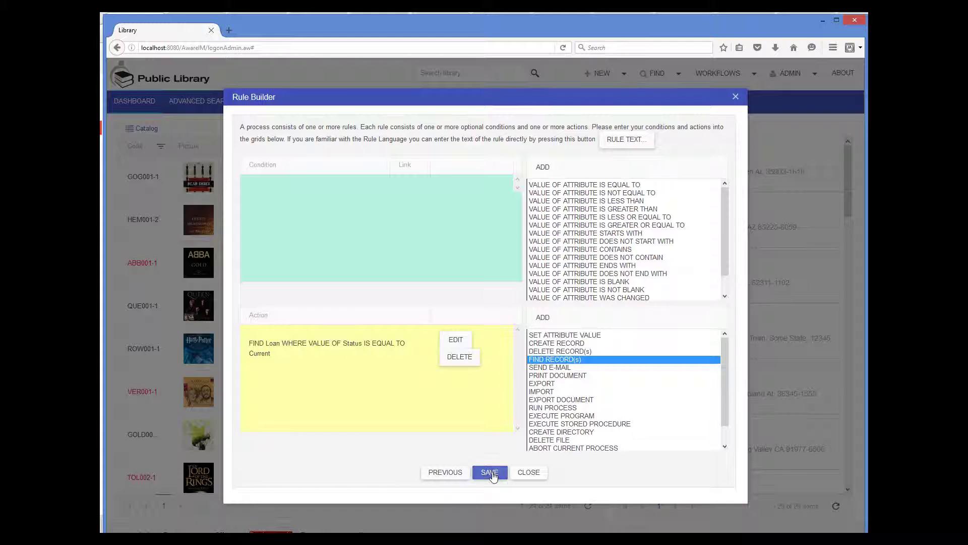
pyautogui.click(491, 473)
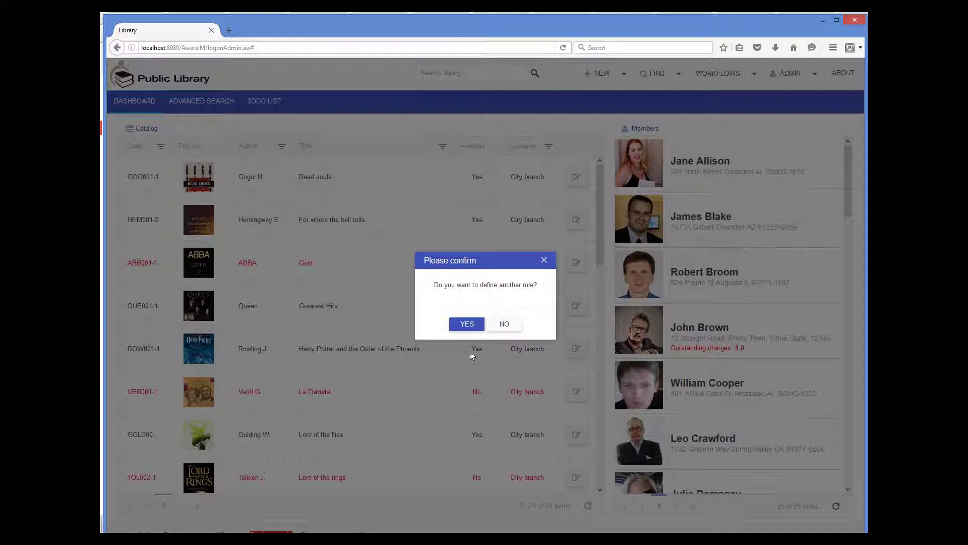
# - Start another rule for the process and add an EXPORT action for the Loan object
pyautogui.click(468, 324)
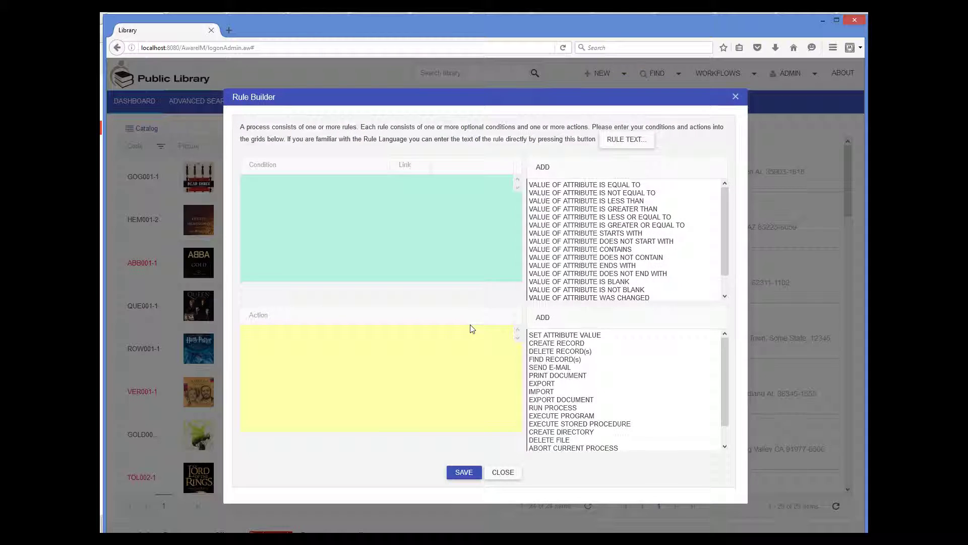
pyautogui.moveTo(725, 355); pyautogui.dragTo(725, 357)
pyautogui.doubleClick(545, 383)
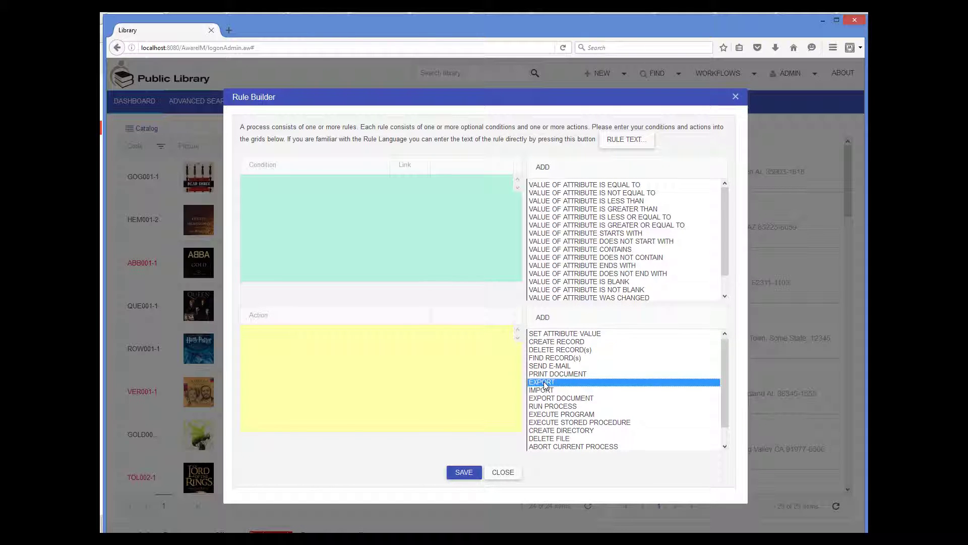
pyautogui.click(483, 331)
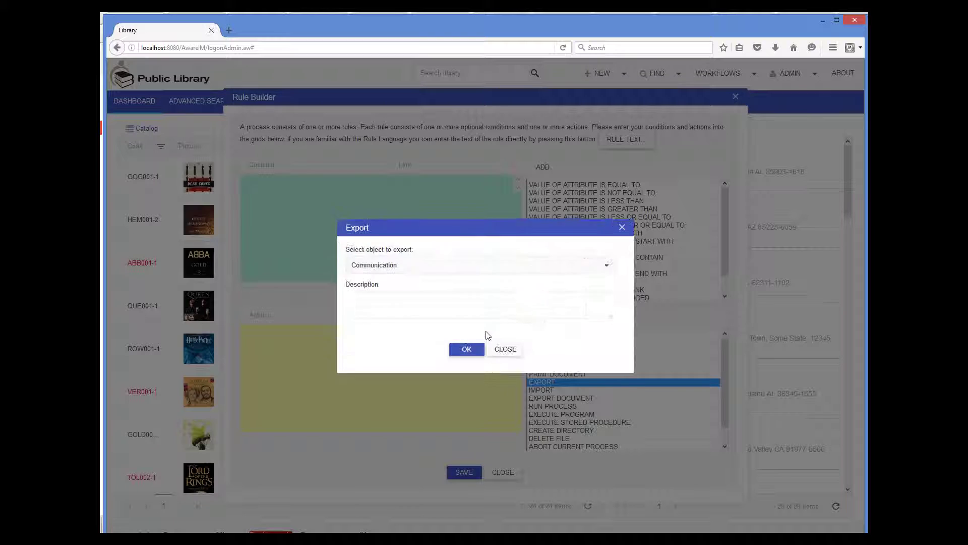
pyautogui.click(450, 268)
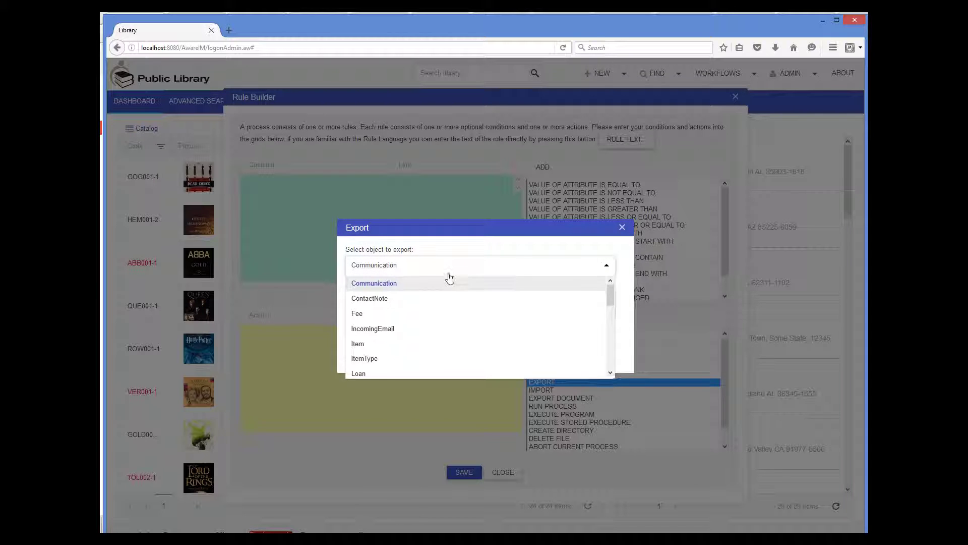
pyautogui.scroll(-2, 454, 307)
pyautogui.click(430, 306)
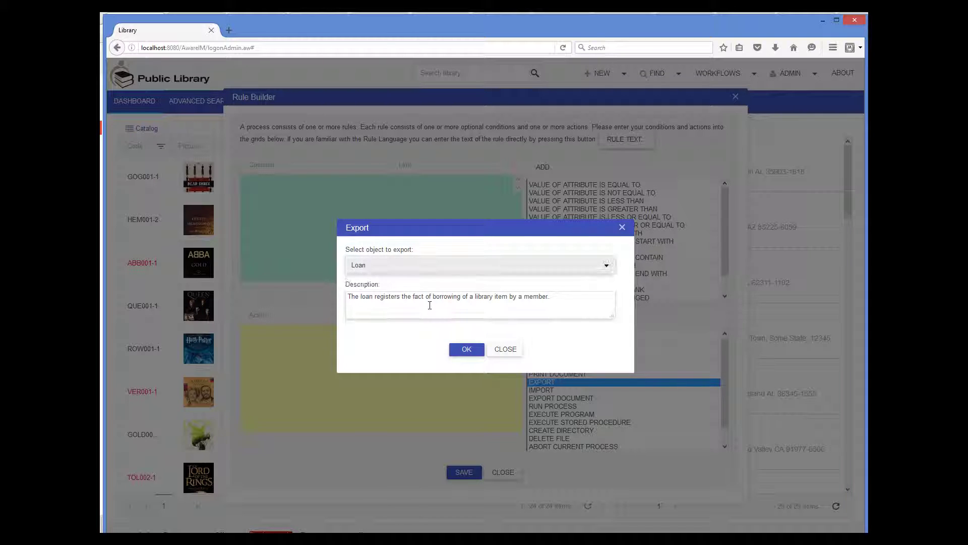
pyautogui.click(468, 349)
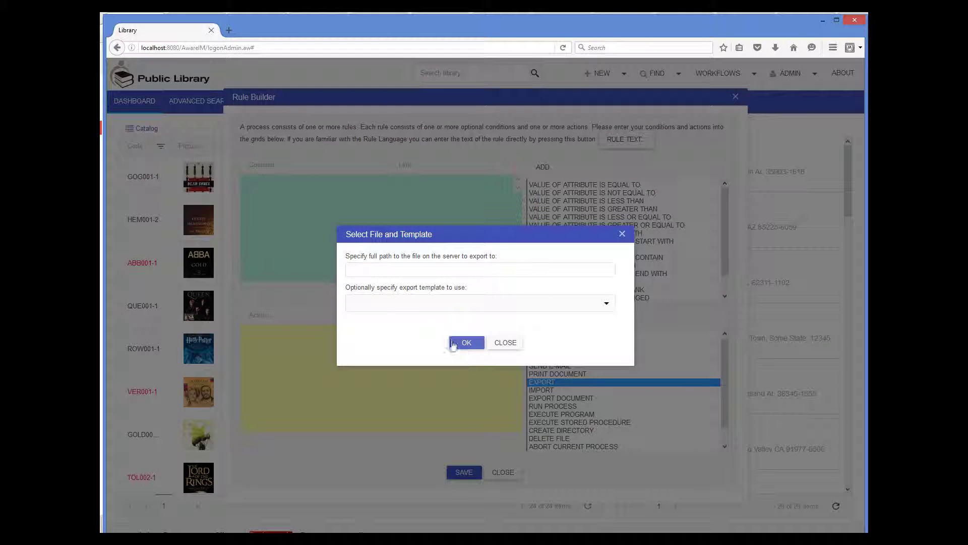
# - Set the Loan export's destination file on the server to c:/Temp/Library/loans.csv and save the rule
pyautogui.click(368, 268)
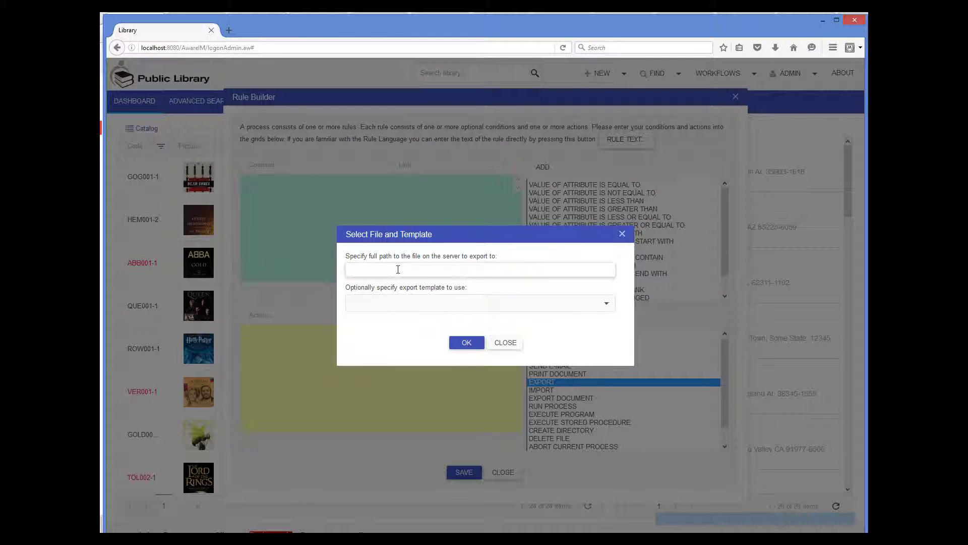
pyautogui.write('c:/Temp/')
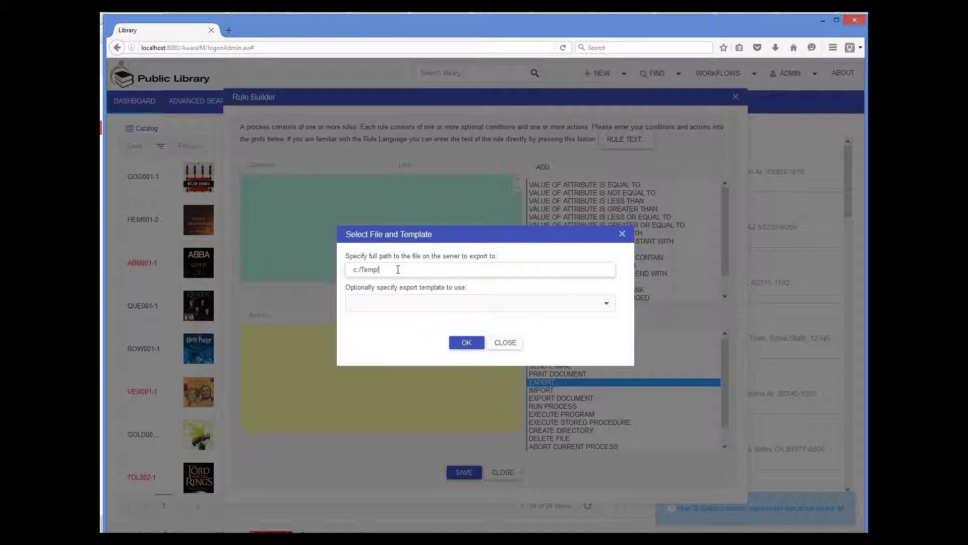
pyautogui.write('Library/loans.csv')
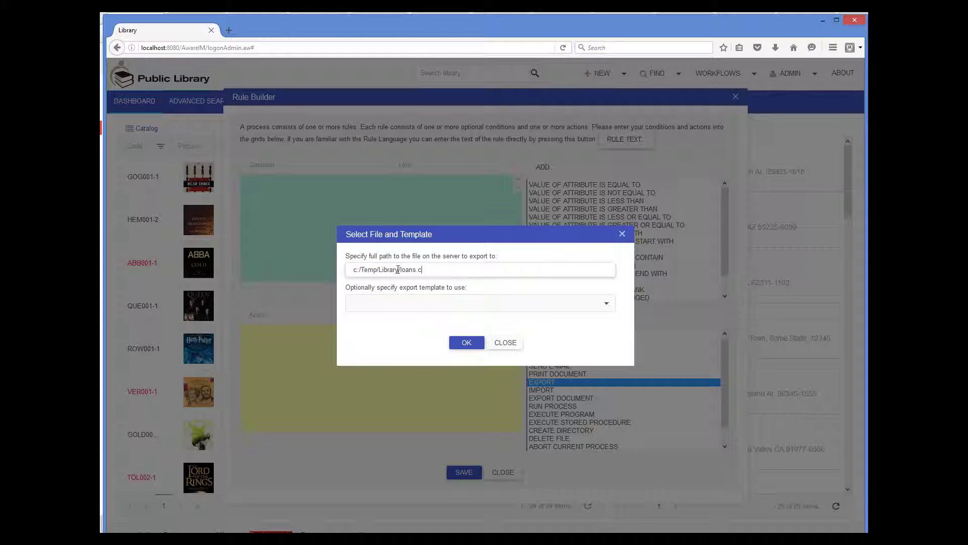
pyautogui.click(466, 342)
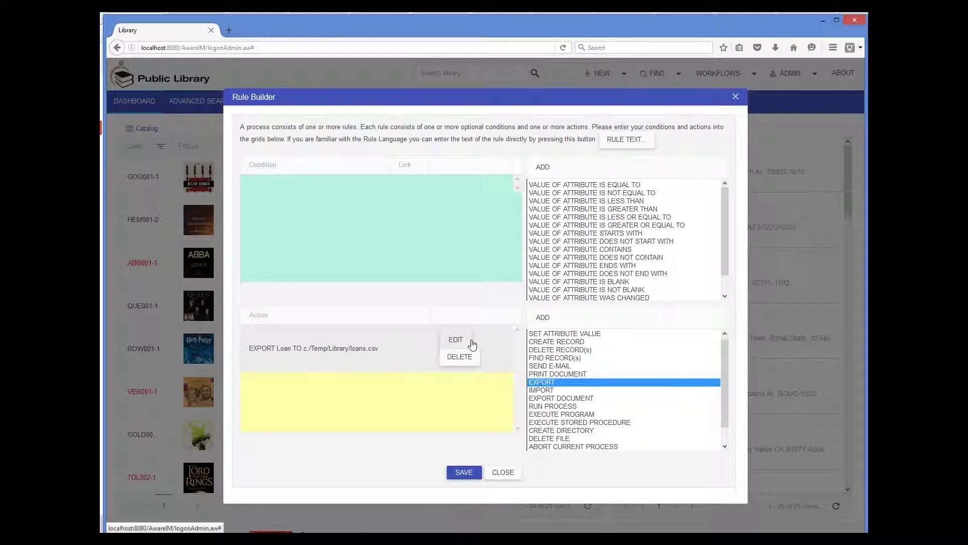
pyautogui.click(464, 472)
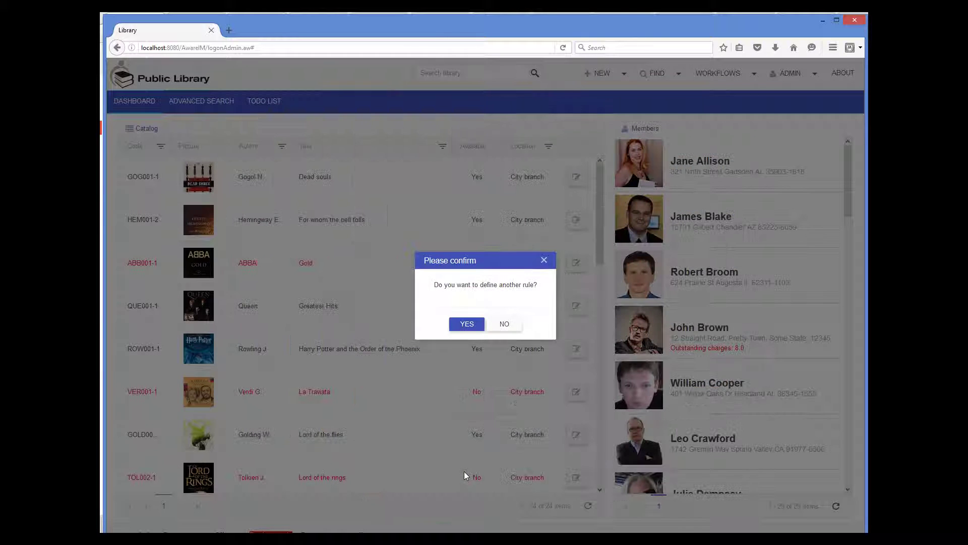
# - Finish defining rules, save the Export outstanding loans process, and close the list of user-defined processes
pyautogui.click(505, 325)
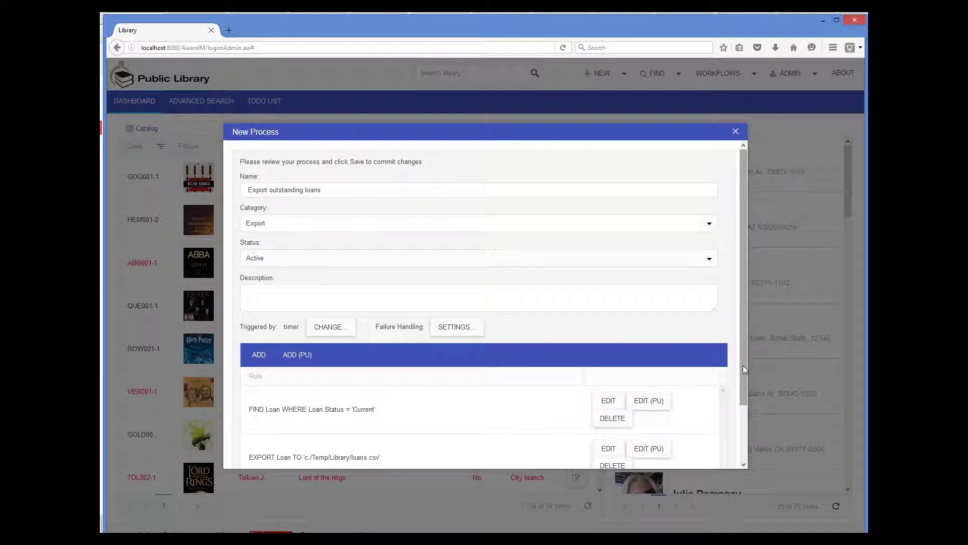
pyautogui.moveTo(742, 365); pyautogui.dragTo(748, 435)
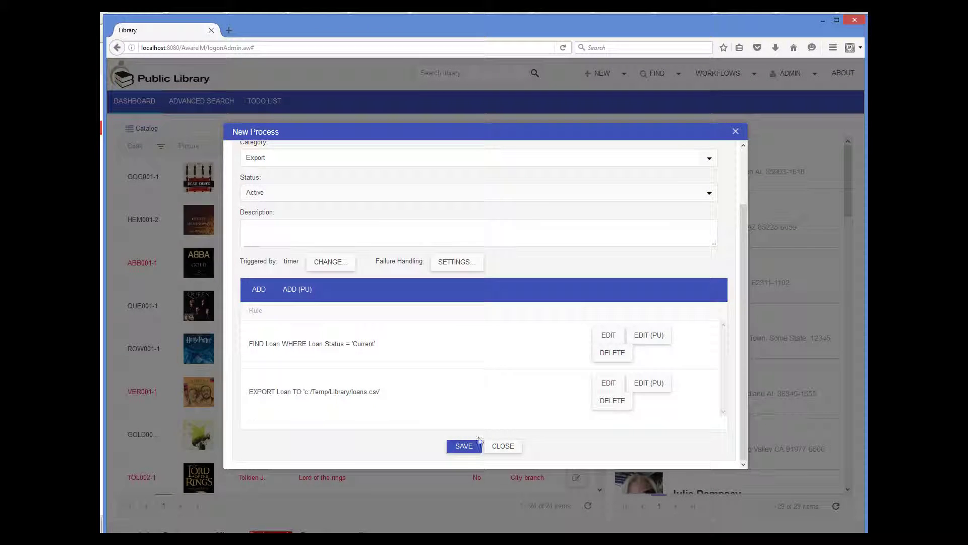
pyautogui.click(465, 446)
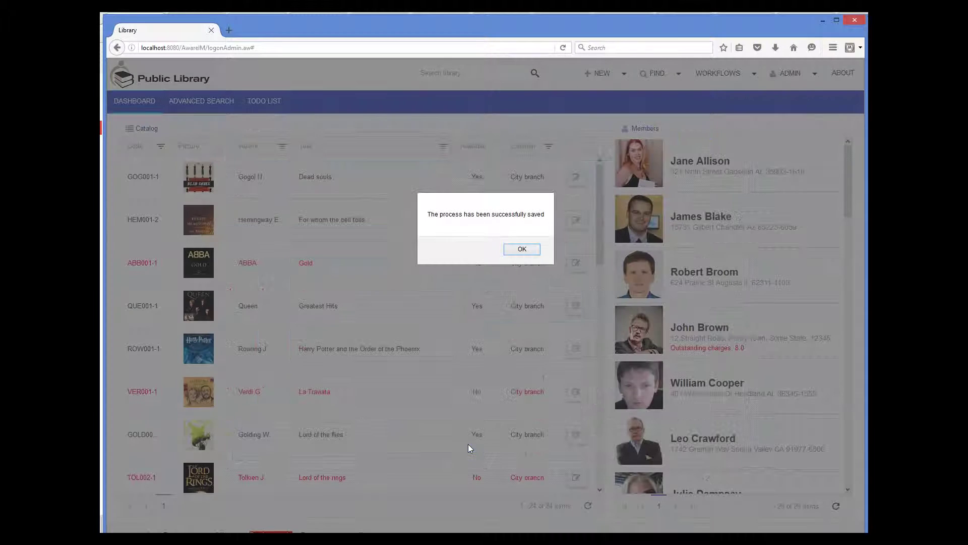
pyautogui.click(519, 248)
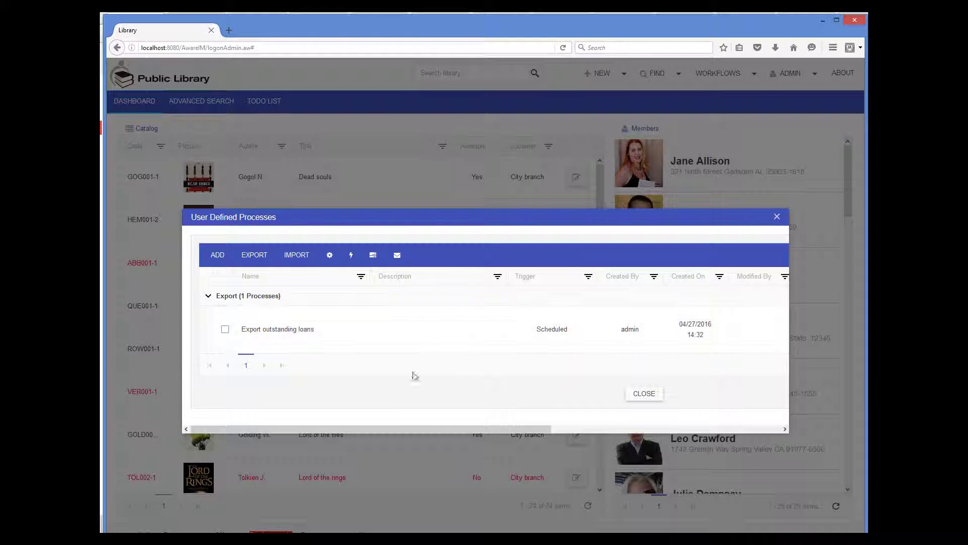
pyautogui.moveTo(425, 429); pyautogui.dragTo(402, 431)
pyautogui.click(645, 393)
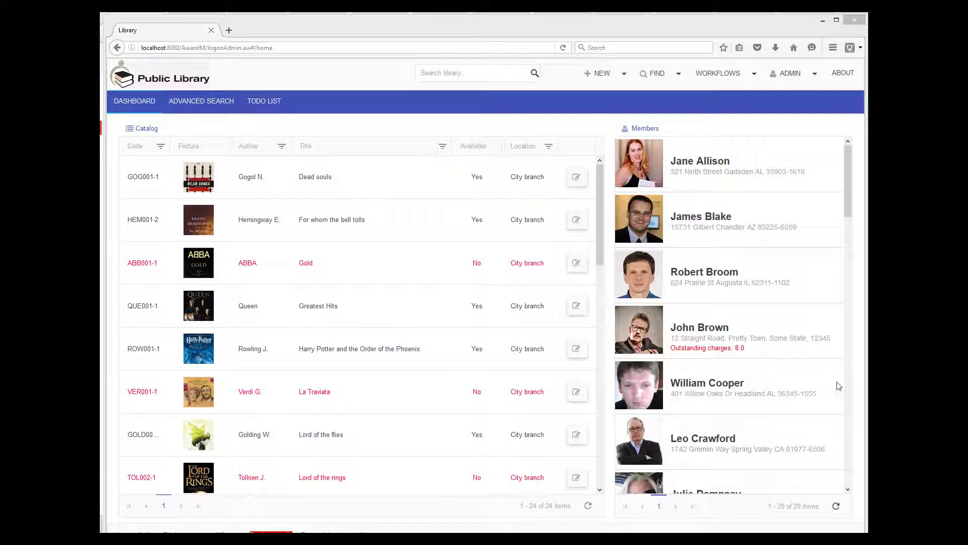
# - Edit the trigger of the Export outstanding loans process to also allow users to run it from the menu, keeping the daily schedule
pyautogui.click(755, 77)
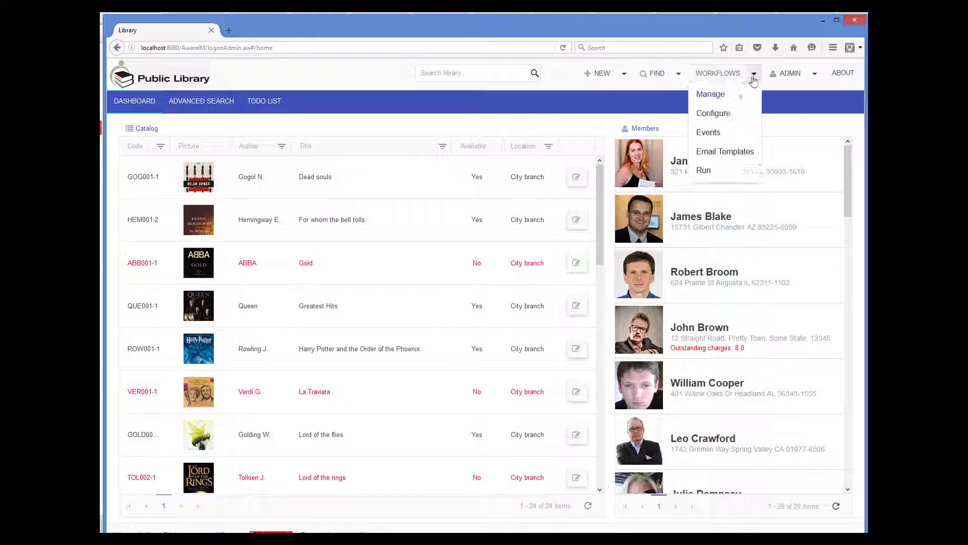
pyautogui.click(743, 91)
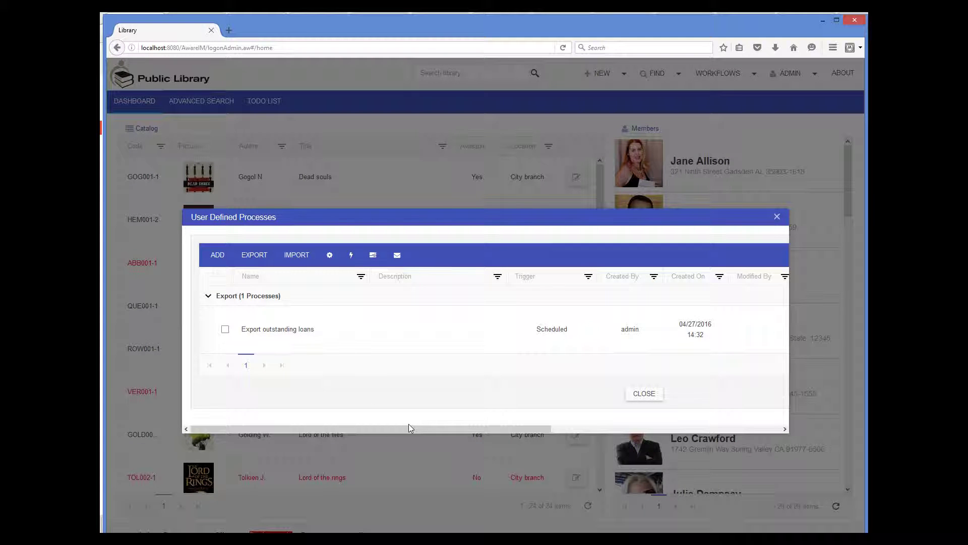
pyautogui.moveTo(438, 428); pyautogui.dragTo(655, 423)
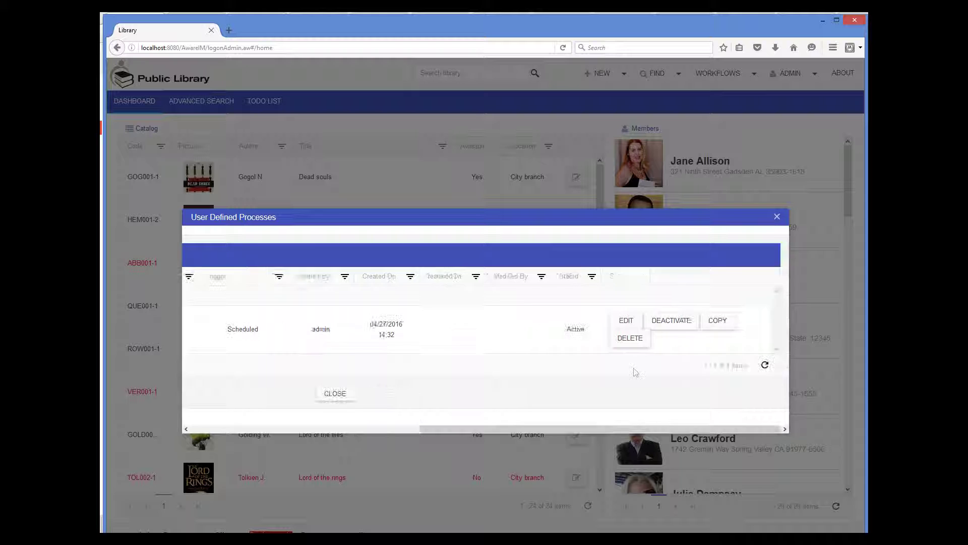
pyautogui.click(627, 320)
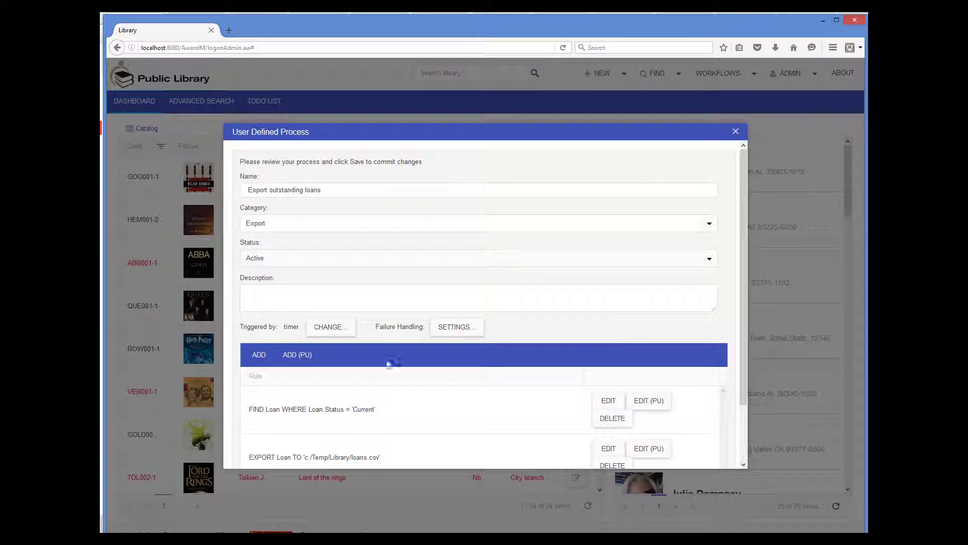
pyautogui.click(339, 335)
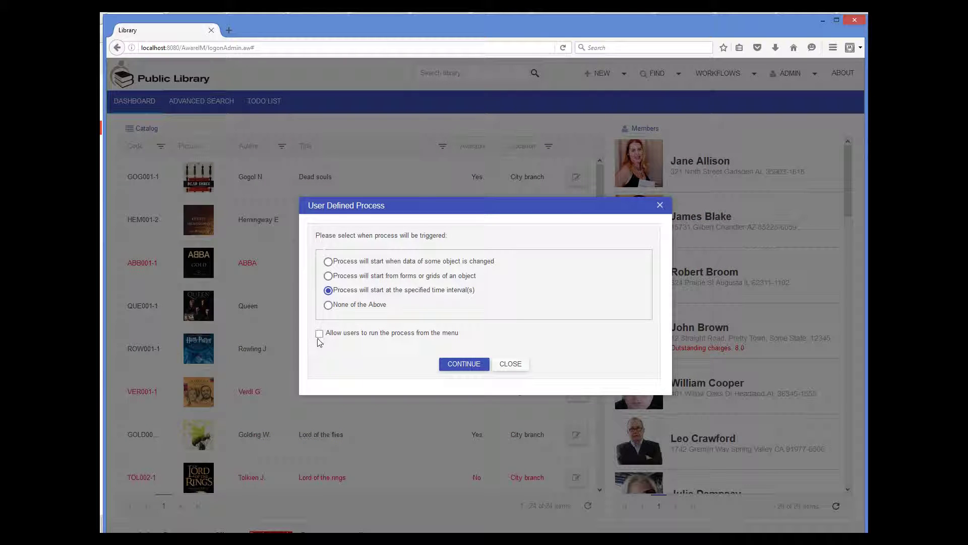
pyautogui.click(320, 334)
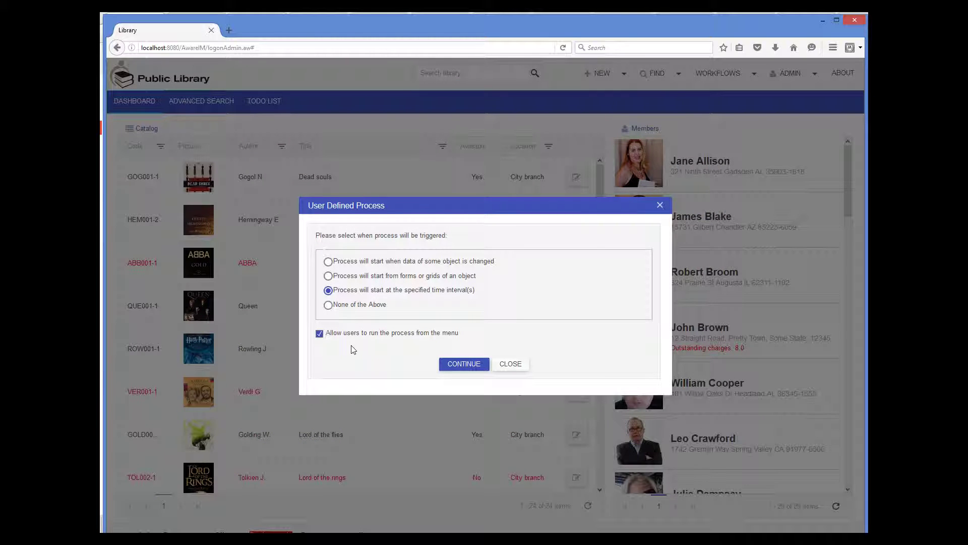
pyautogui.click(464, 363)
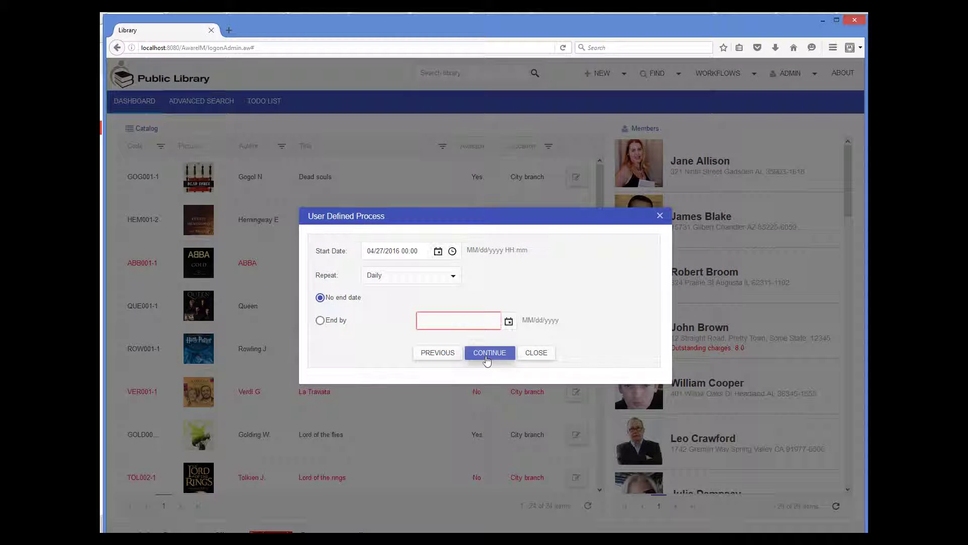
pyautogui.click(487, 356)
# - Save the edited Export outstanding loans process and close the list of user-defined processes
pyautogui.scroll(-2, 556, 334)
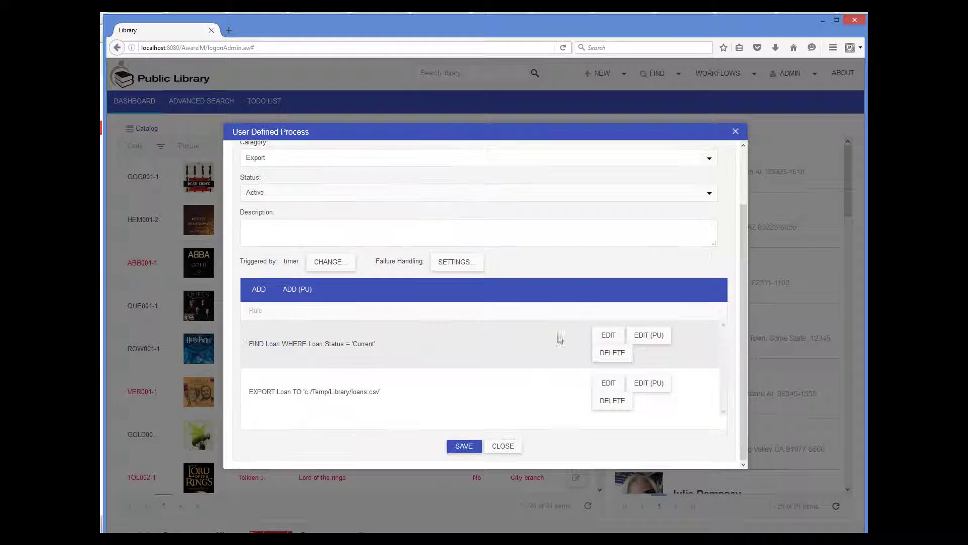
pyautogui.click(461, 444)
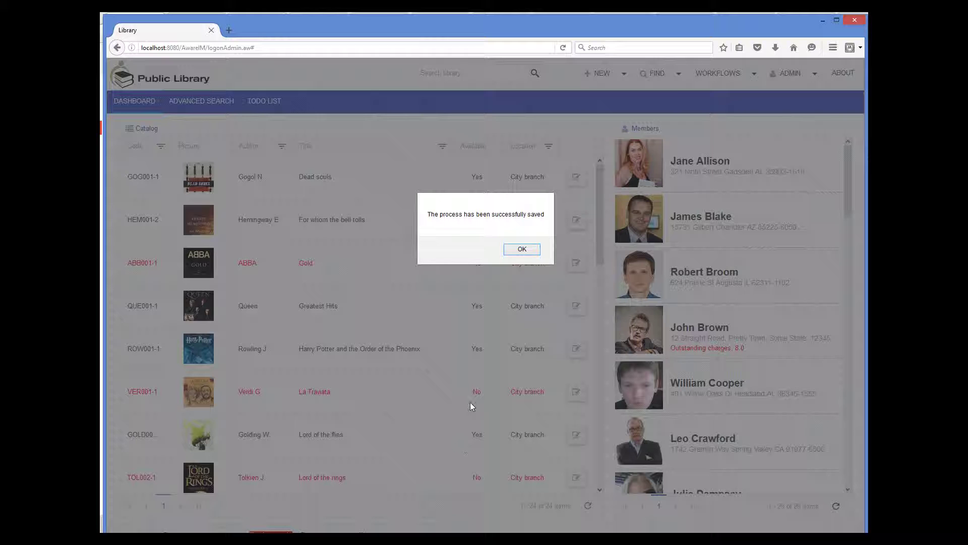
pyautogui.click(530, 250)
pyautogui.click(638, 396)
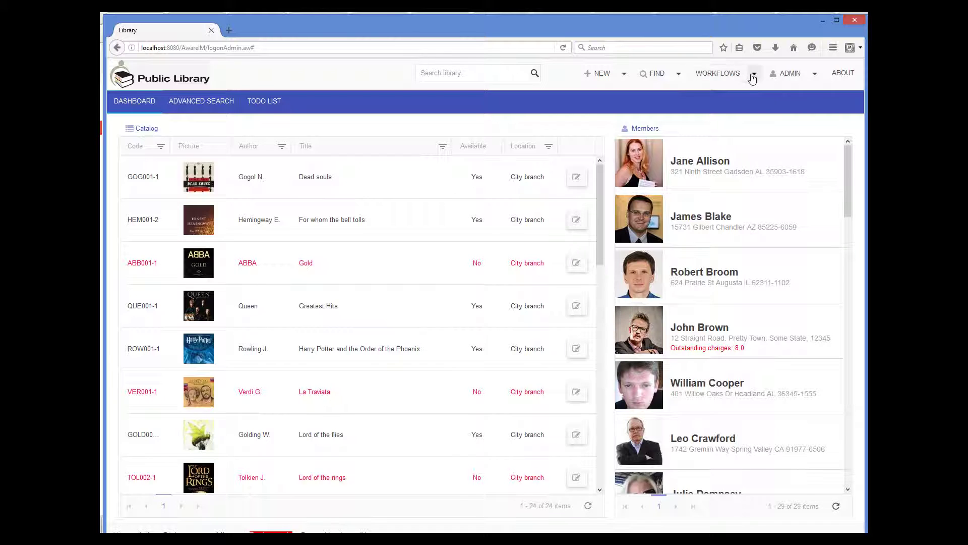
# - Run the Export outstanding loans process manually from the Workflows options
pyautogui.click(754, 74)
pyautogui.click(709, 170)
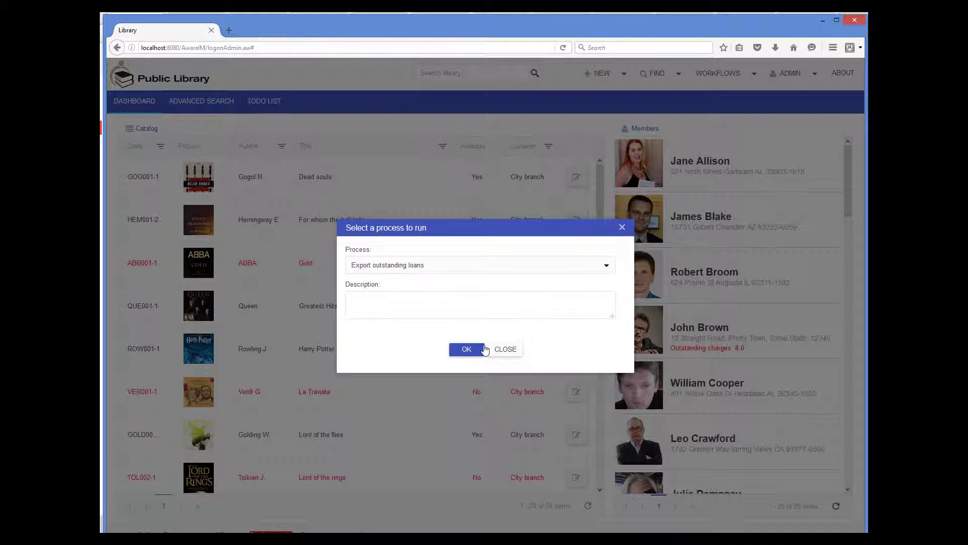
pyautogui.click(468, 350)
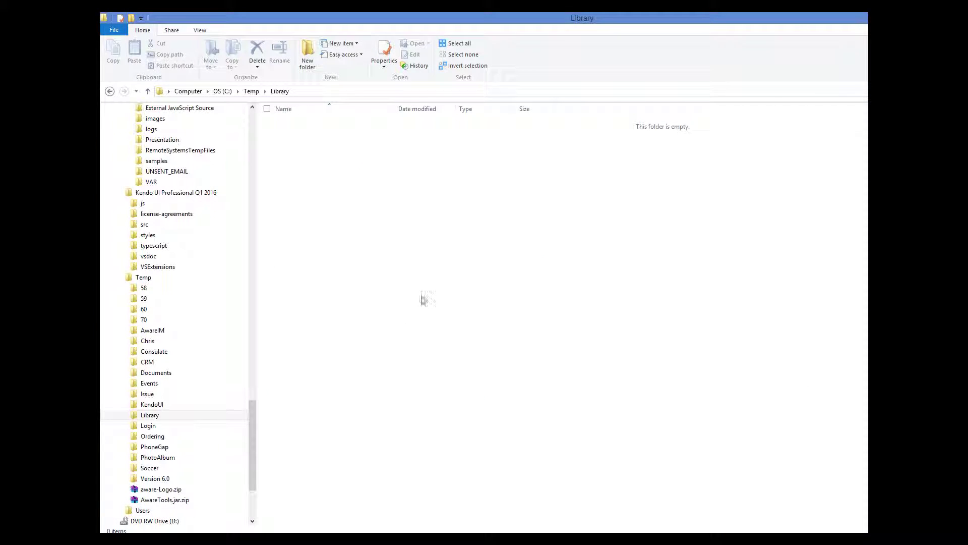
# - In File Explorer, refresh the C:\Temp\Library folder and open the exported loans.csv in TextPad
pyautogui.rightClick(430, 286)
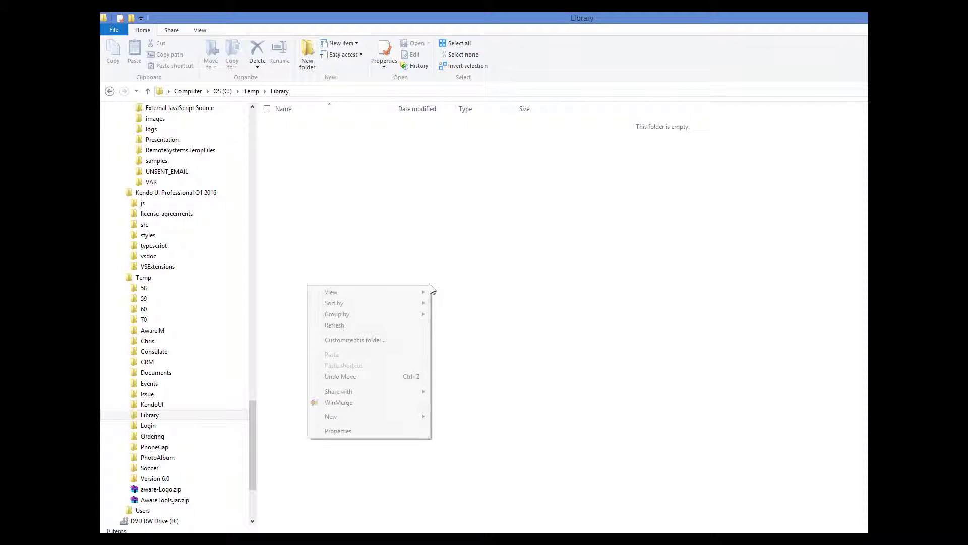
pyautogui.click(348, 326)
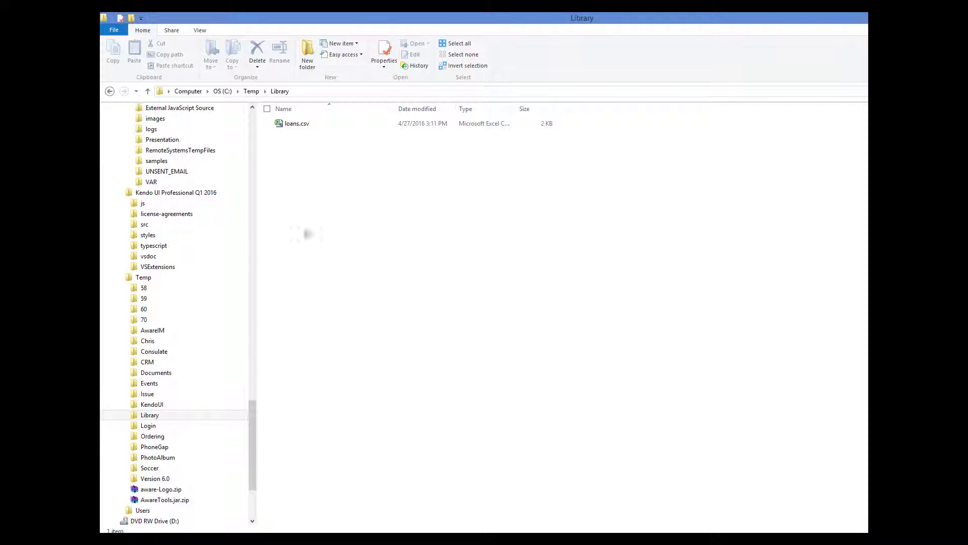
pyautogui.click(299, 130)
pyautogui.rightClick(299, 130)
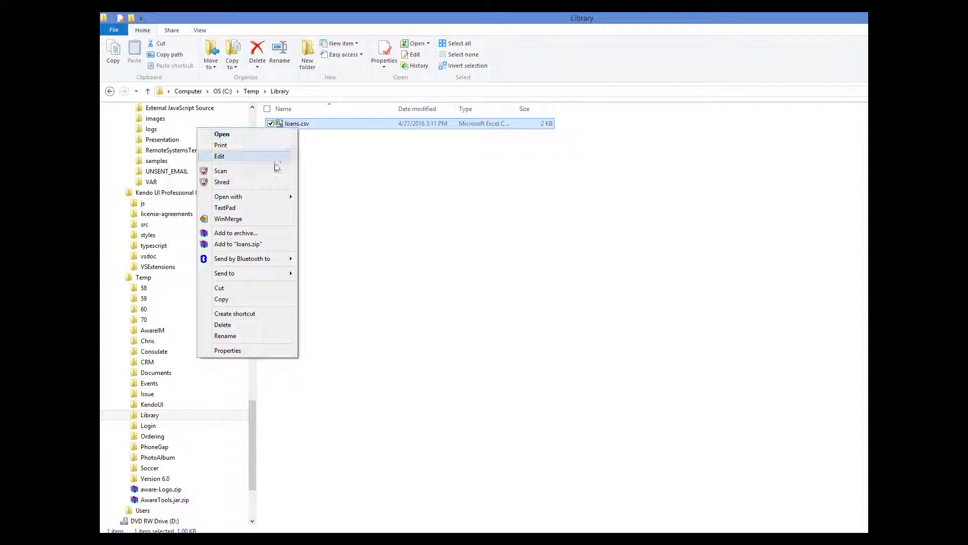
pyautogui.click(256, 211)
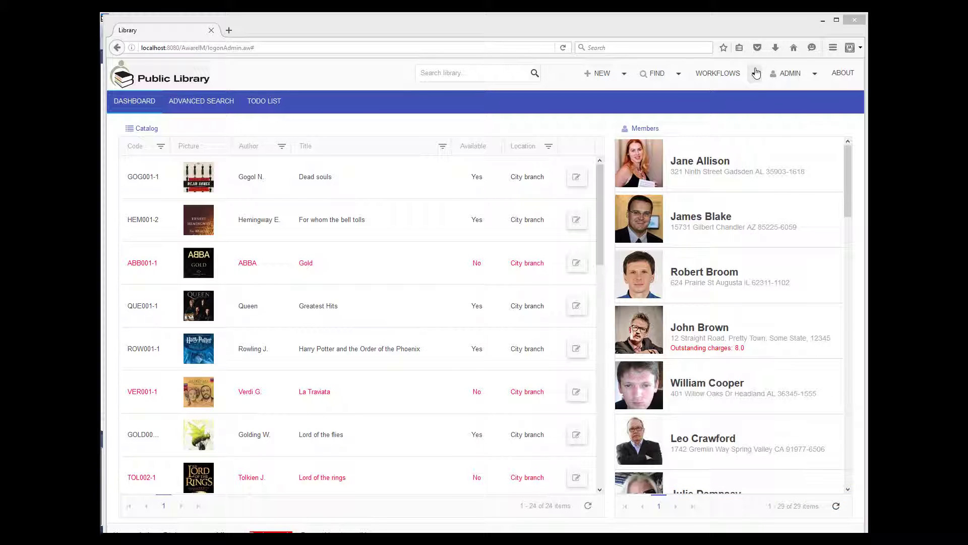
# - Try to export the Export outstanding loans process definition as a .udp file, cancel the download and close the process list
pyautogui.click(755, 73)
pyautogui.click(734, 99)
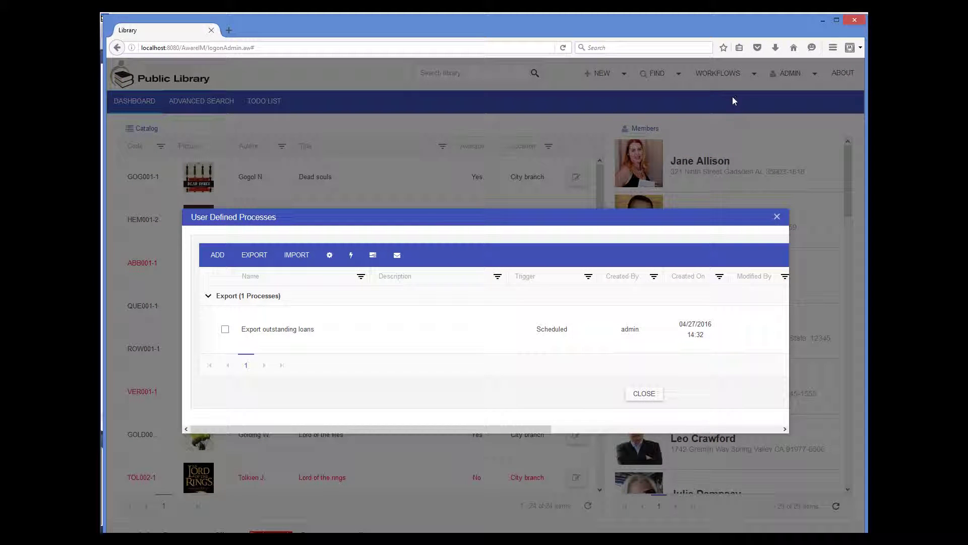
pyautogui.click(225, 329)
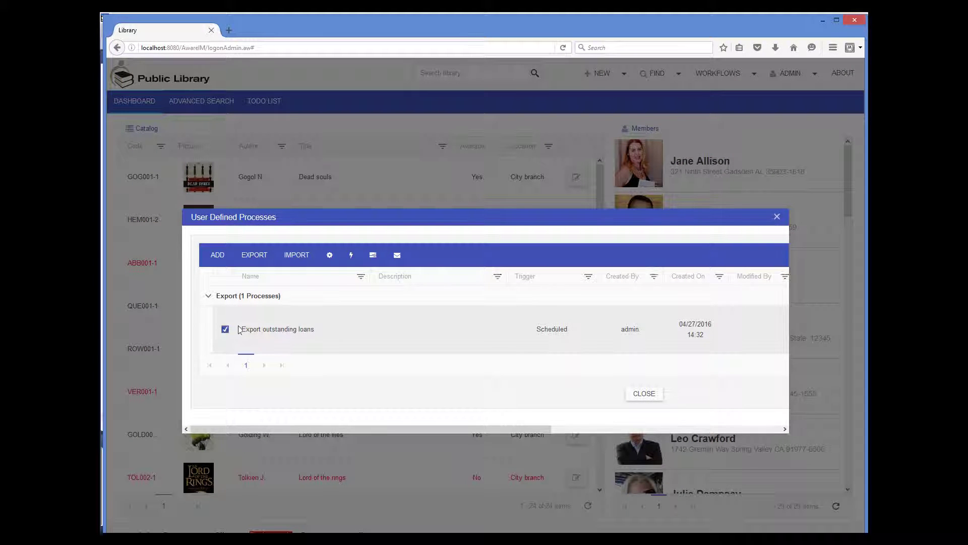
pyautogui.click(257, 258)
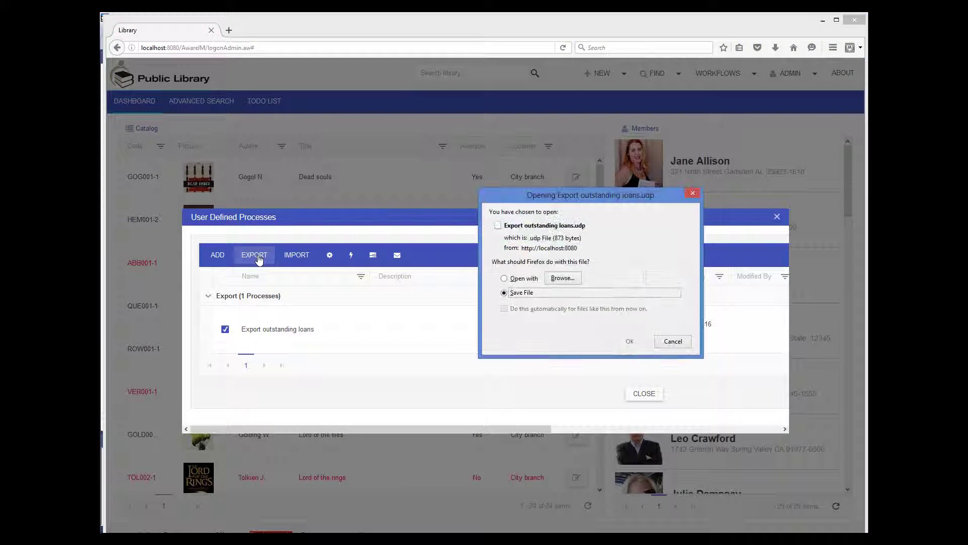
pyautogui.click(685, 343)
pyautogui.click(641, 394)
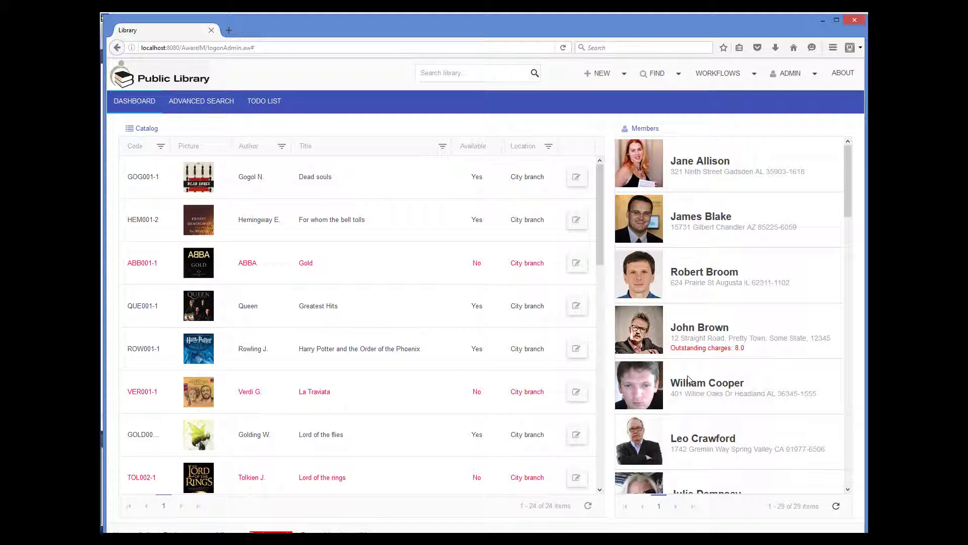
pyautogui.click(754, 74)
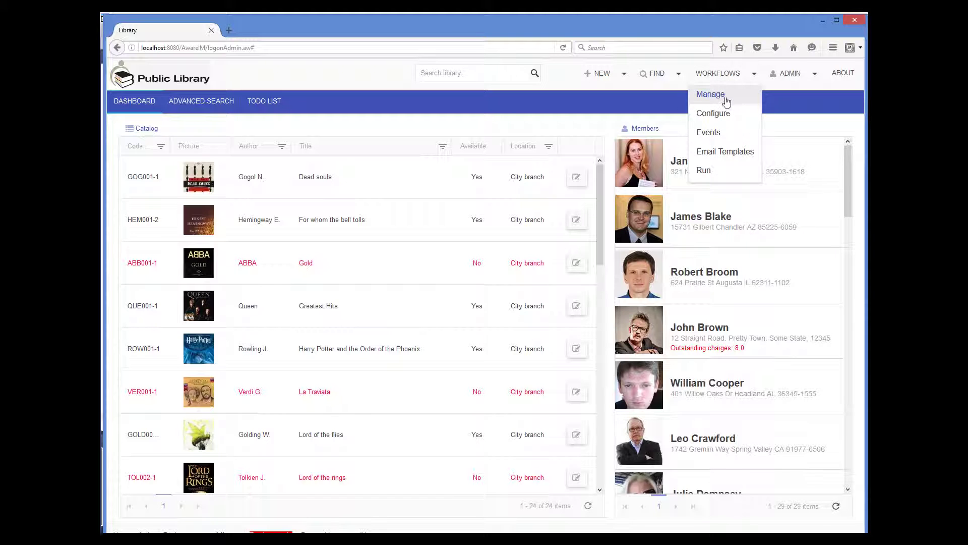
pyautogui.click(726, 100)
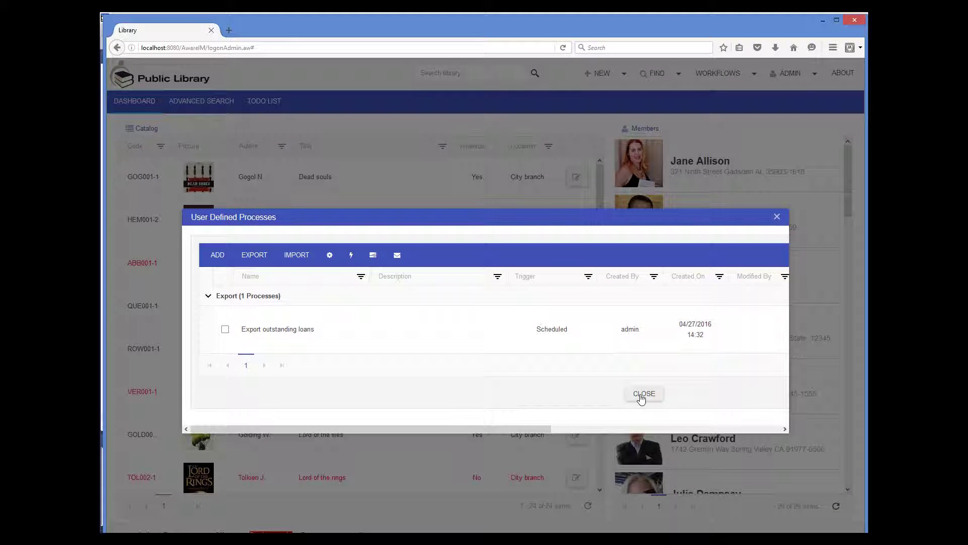
pyautogui.click(642, 396)
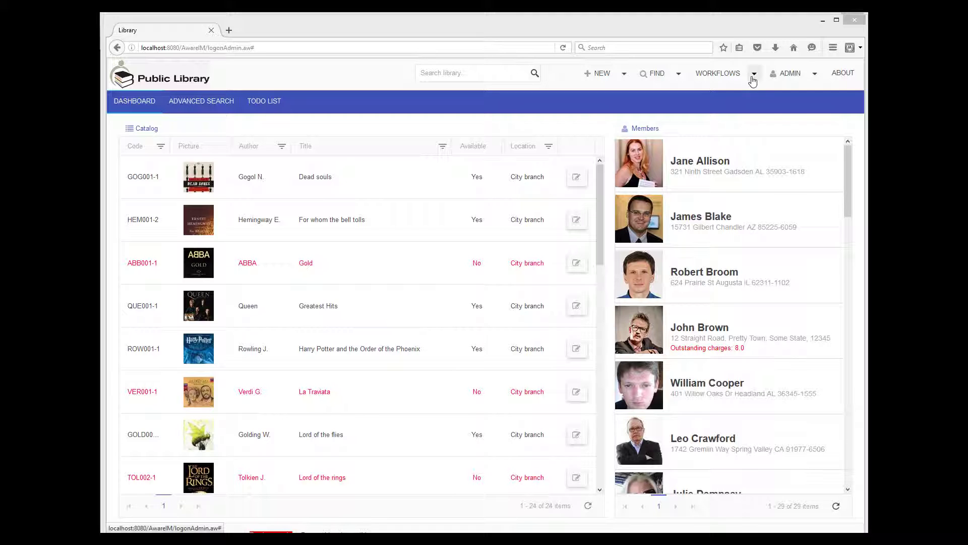
# - Open the Export outstanding loans process for editing from the list of user-defined processes
pyautogui.click(753, 76)
pyautogui.click(733, 94)
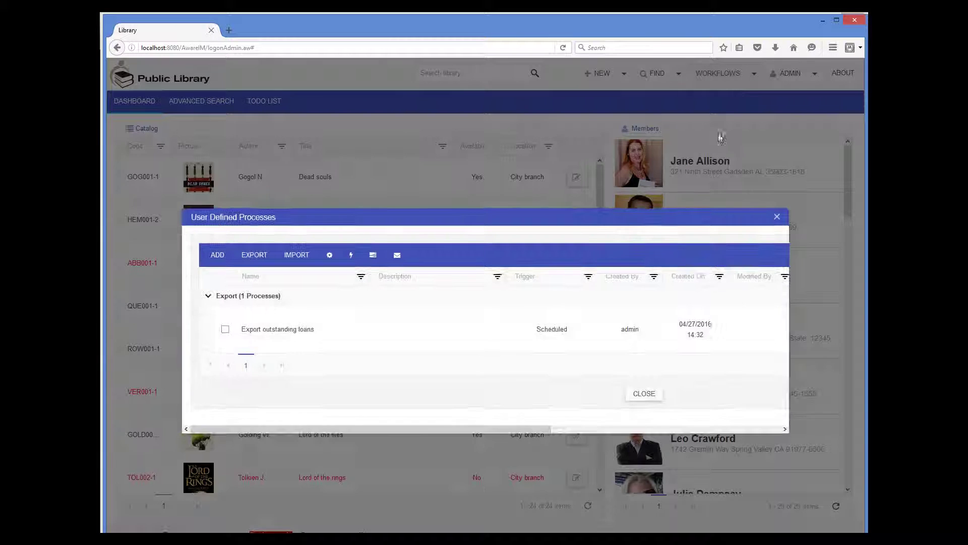
pyautogui.moveTo(549, 429); pyautogui.dragTo(764, 429)
pyautogui.click(644, 321)
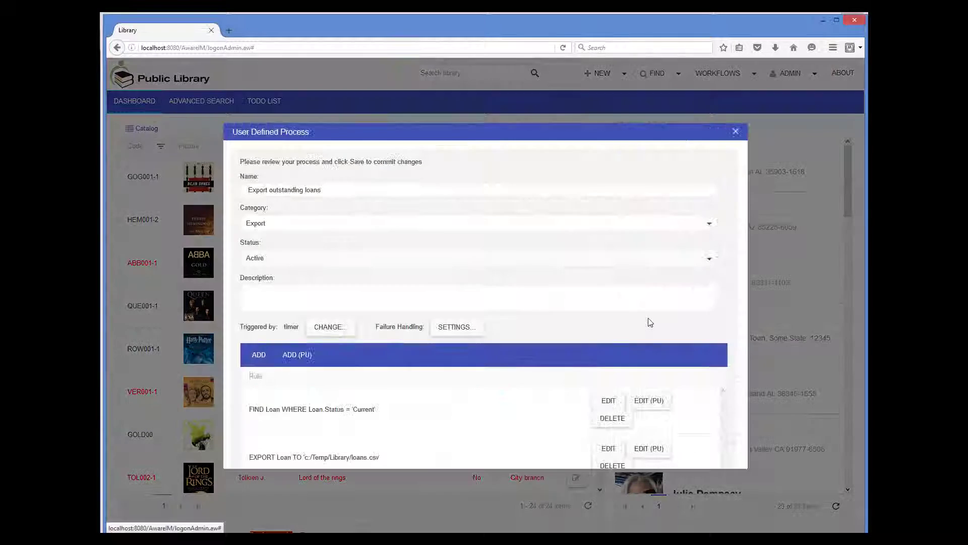
# - Try adding a rule starting with FIND in the power-user Rule Builder, discard it and close the process without saving
pyautogui.click(296, 356)
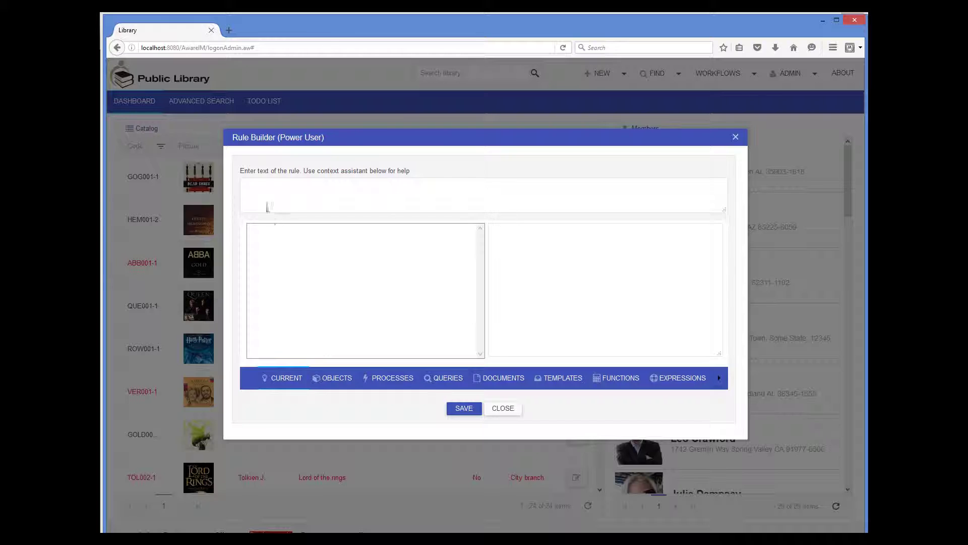
pyautogui.click(248, 184)
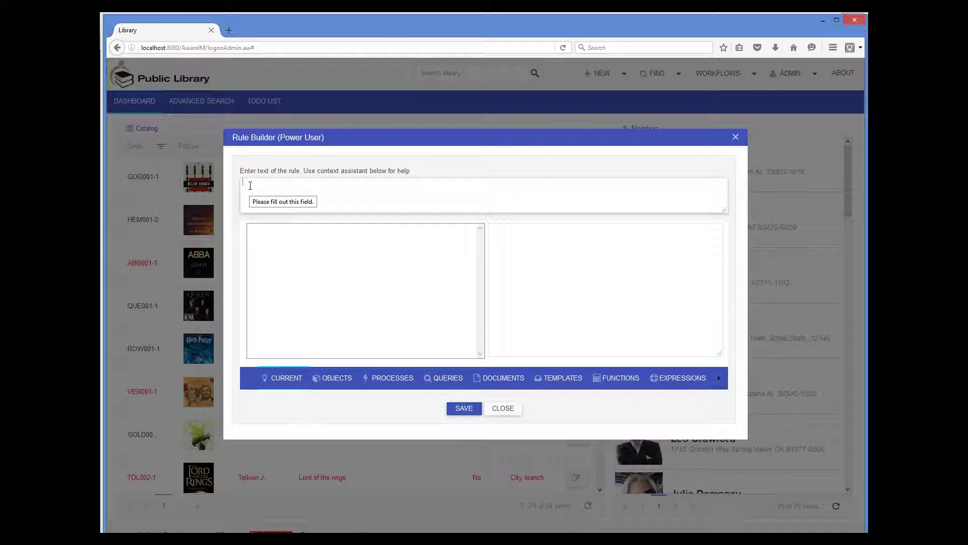
pyautogui.write('FIND')
pyautogui.press('BackSpace')
pyautogui.press('BackSpace')
pyautogui.write('ND')
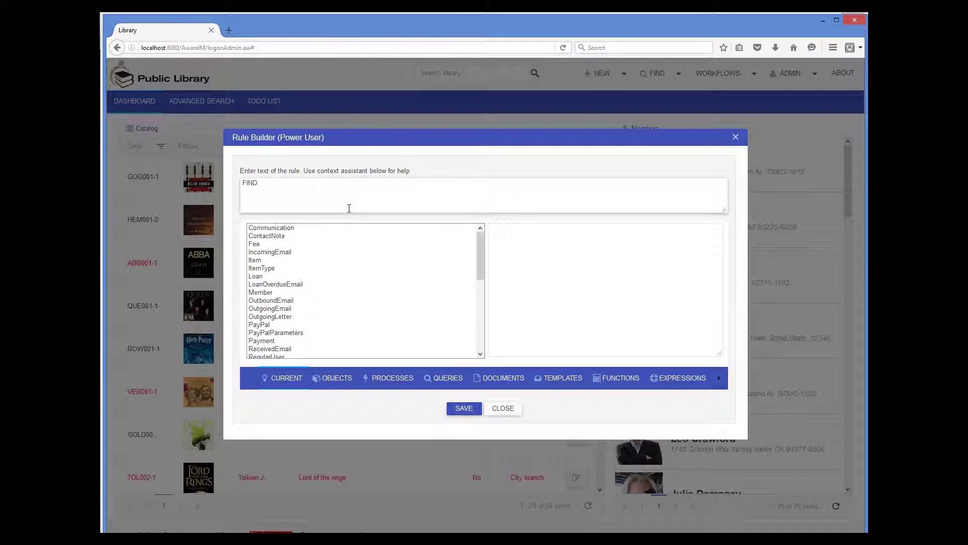
pyautogui.click(501, 409)
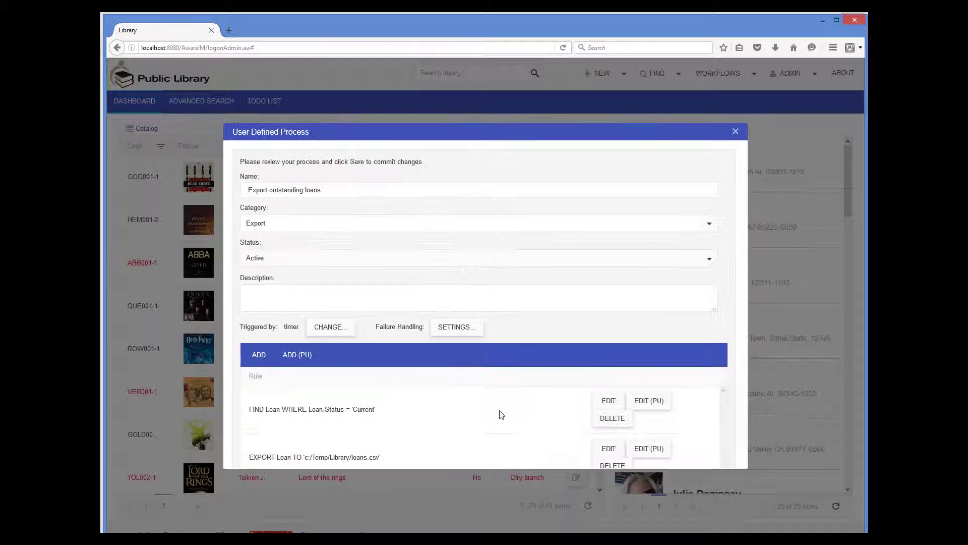
pyautogui.scroll(-2, 698, 392)
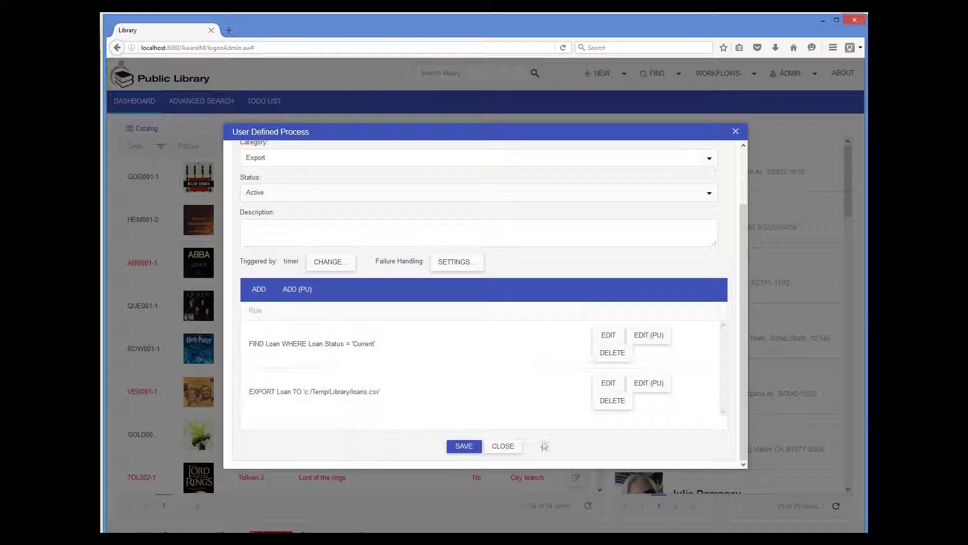
pyautogui.click(510, 446)
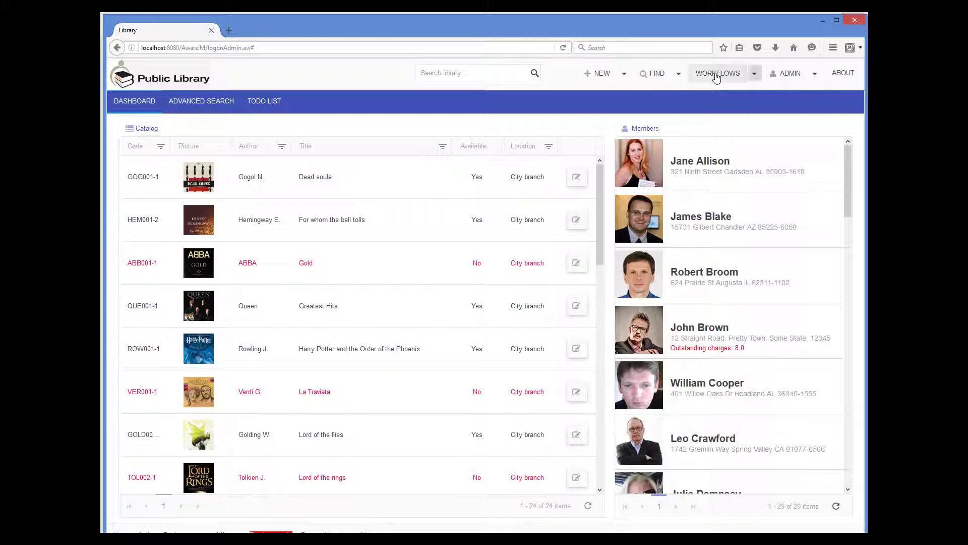
# - Open the workflow events, view the execution log of the Export outstanding loans run, and close the log and the events list
pyautogui.click(716, 76)
pyautogui.click(715, 131)
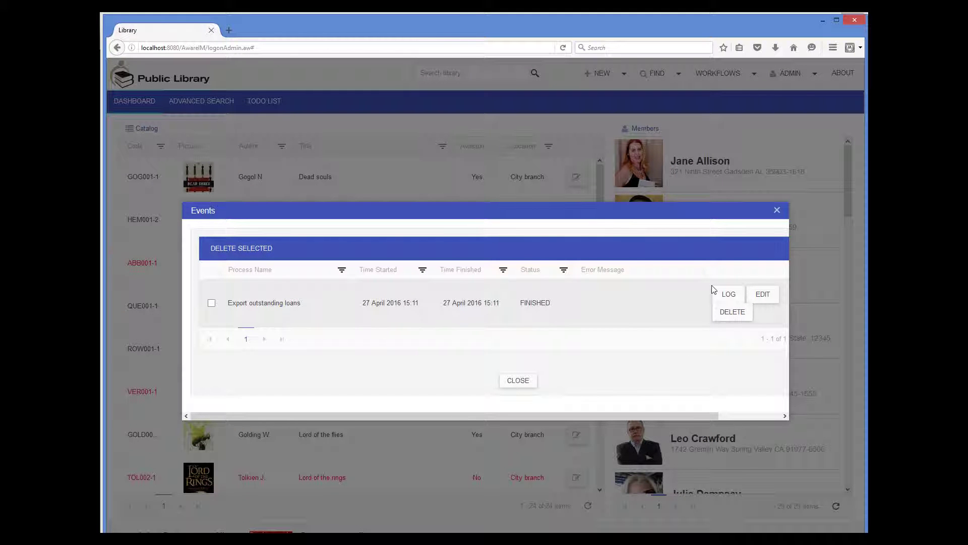
pyautogui.click(713, 287)
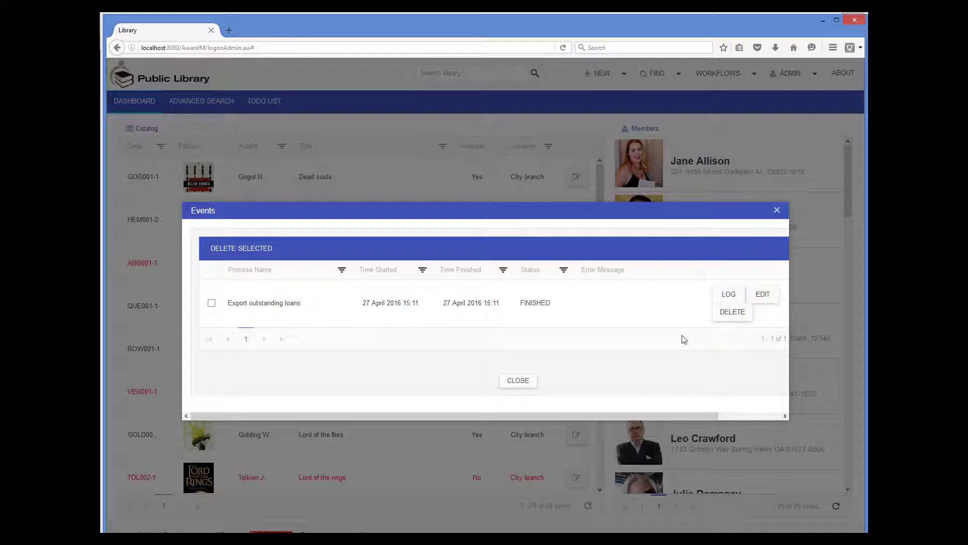
pyautogui.click(729, 294)
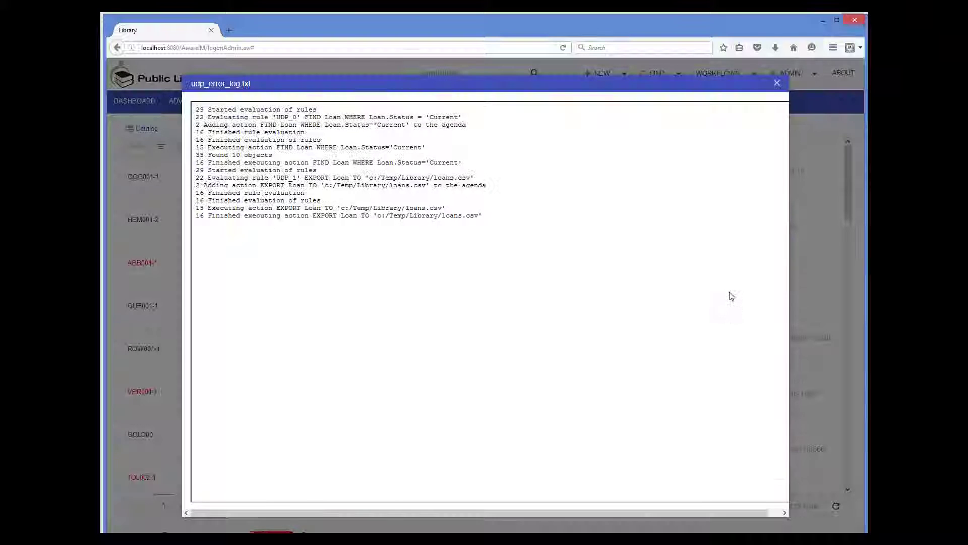
pyautogui.click(777, 83)
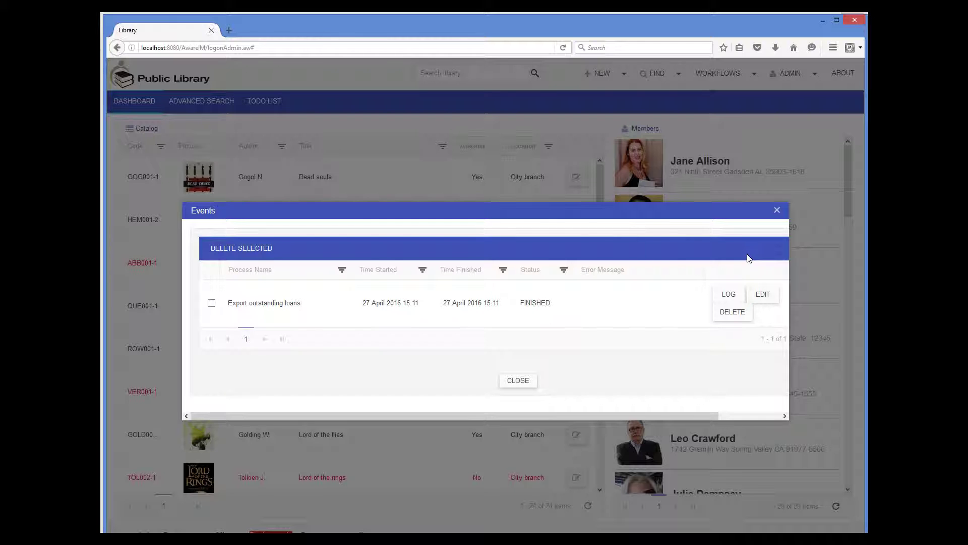
pyautogui.click(521, 382)
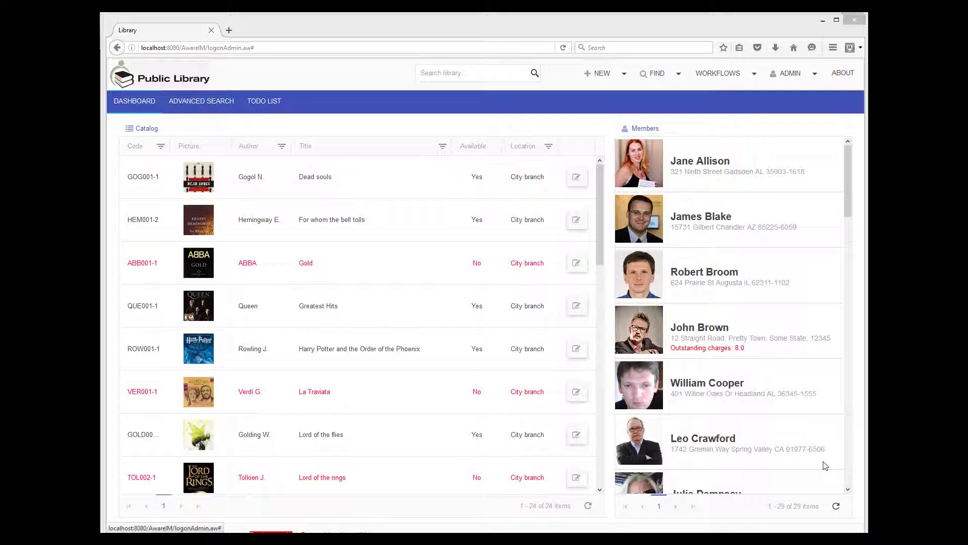
# - Review the trigger options of the Export outstanding loans process and close them without changes
pyautogui.click(714, 74)
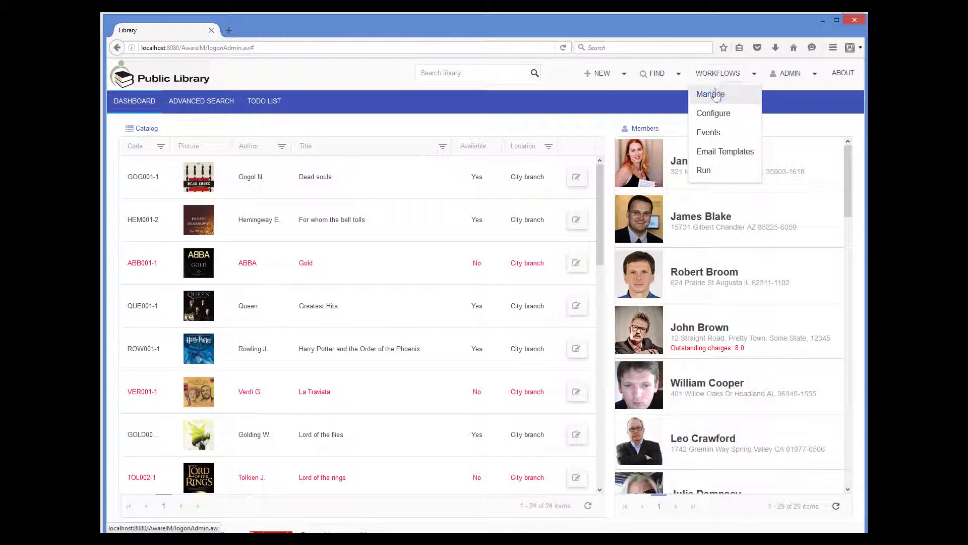
pyautogui.click(712, 94)
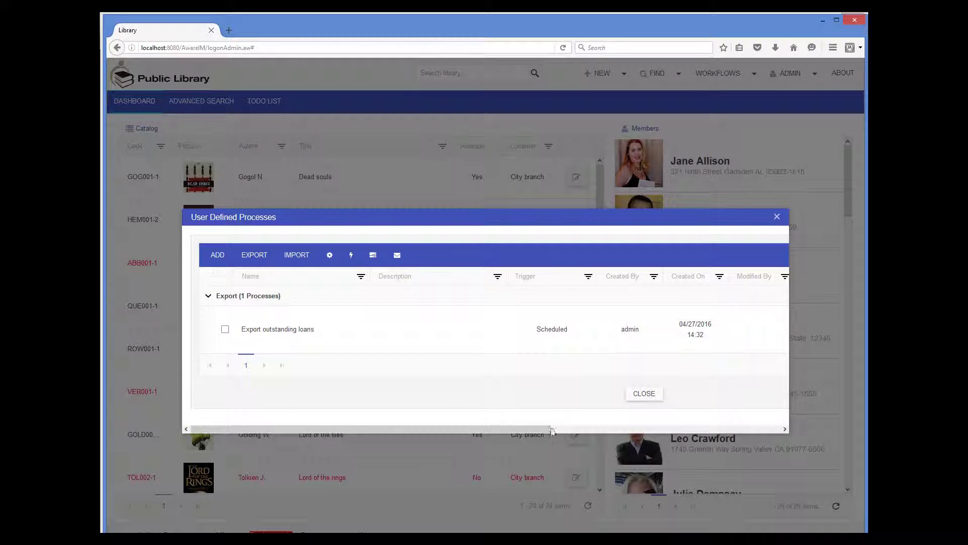
pyautogui.moveTo(552, 430); pyautogui.dragTo(794, 426)
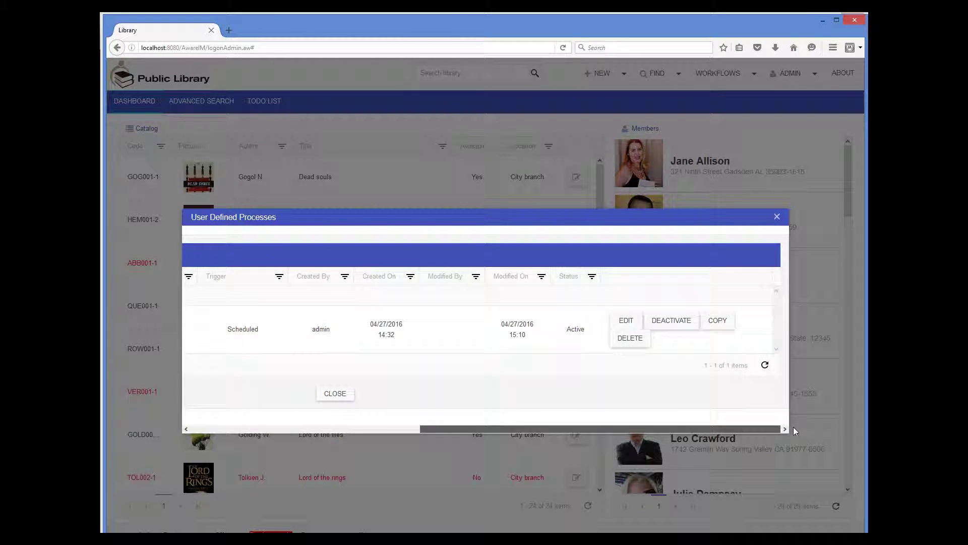
pyautogui.click(626, 321)
pyautogui.click(320, 328)
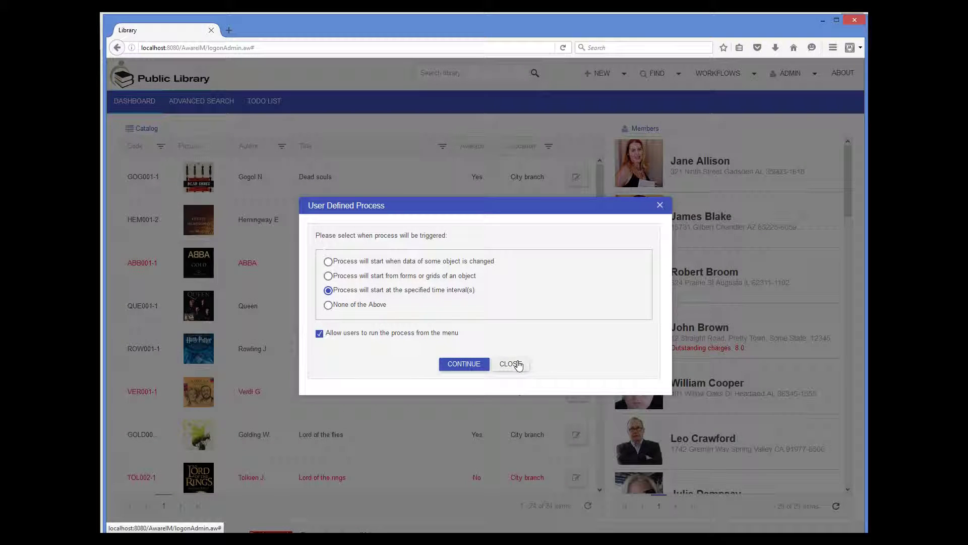
pyautogui.click(511, 363)
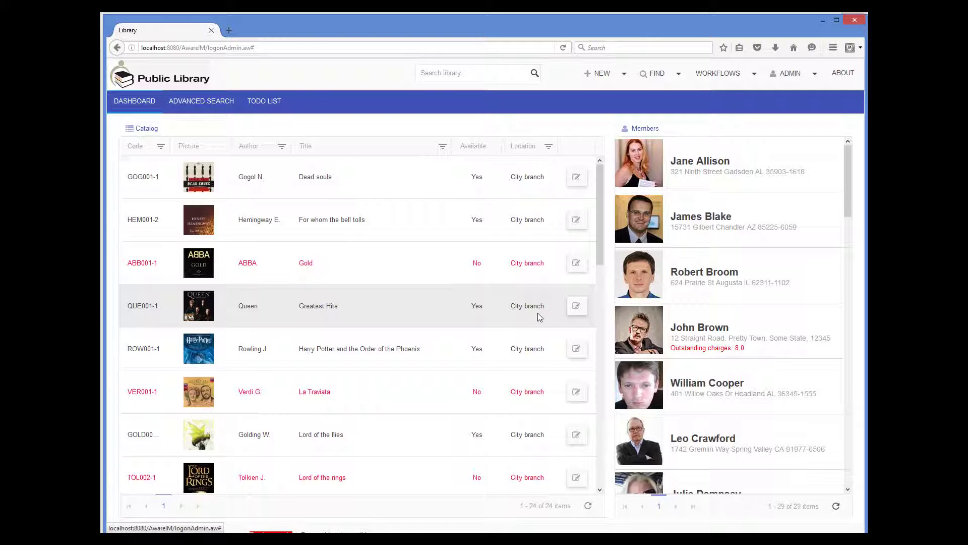
# - Open the configuration of user-defined processes, review ContactNote's user-friendly name, description and access levels, and close its settings without changes
pyautogui.click(738, 75)
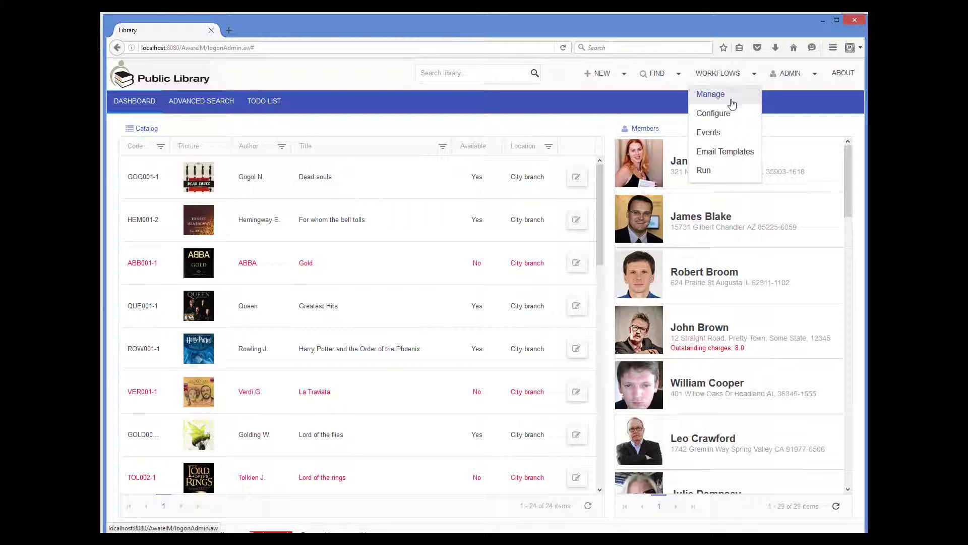
pyautogui.click(720, 112)
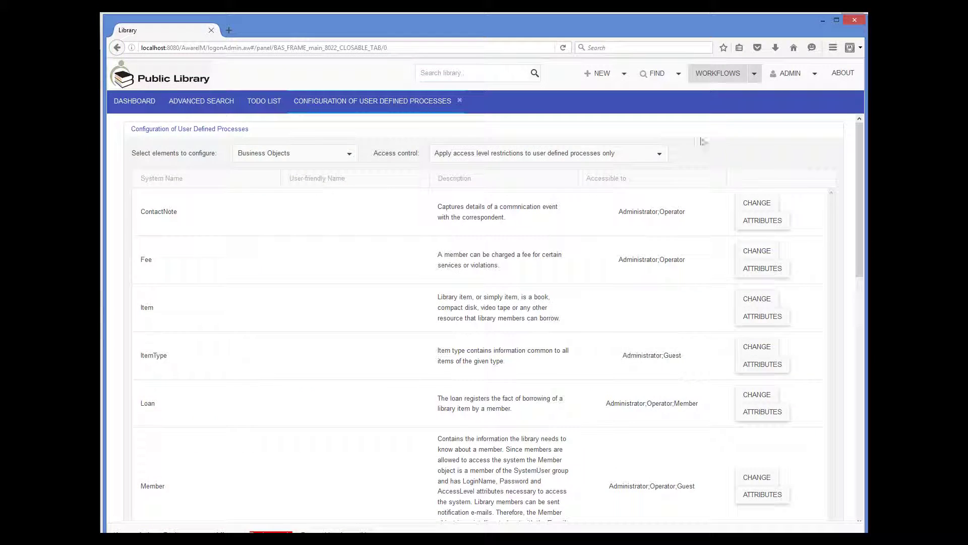
pyautogui.scroll(-2, 553, 396)
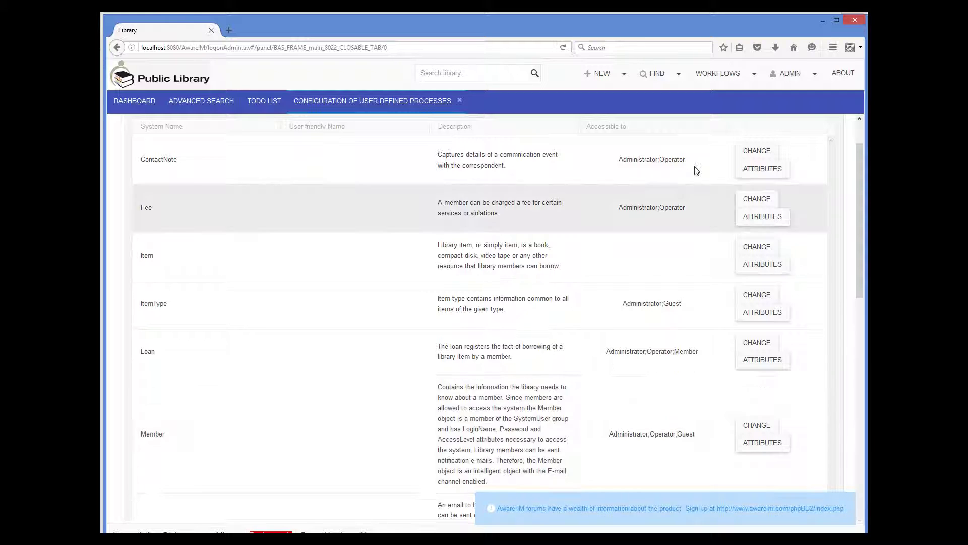
pyautogui.click(767, 153)
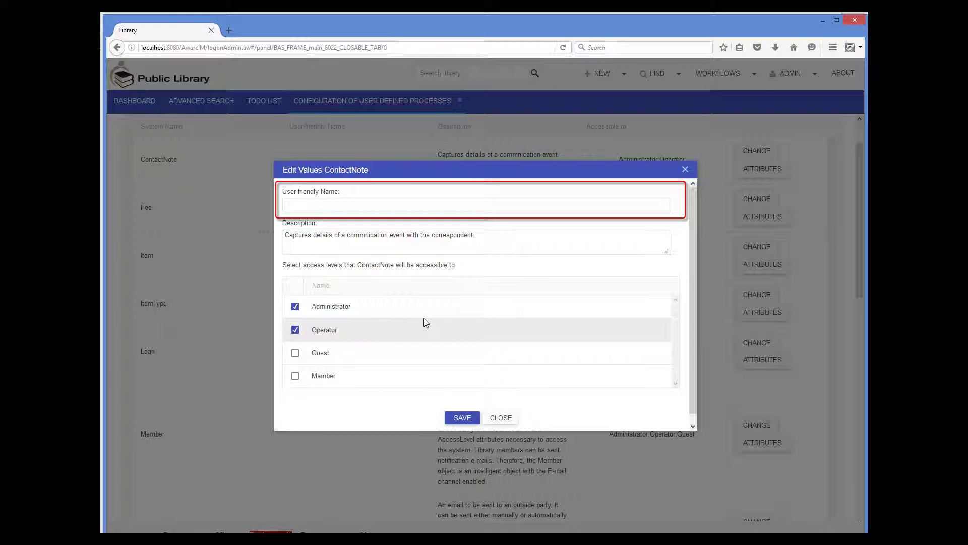
pyautogui.click(501, 418)
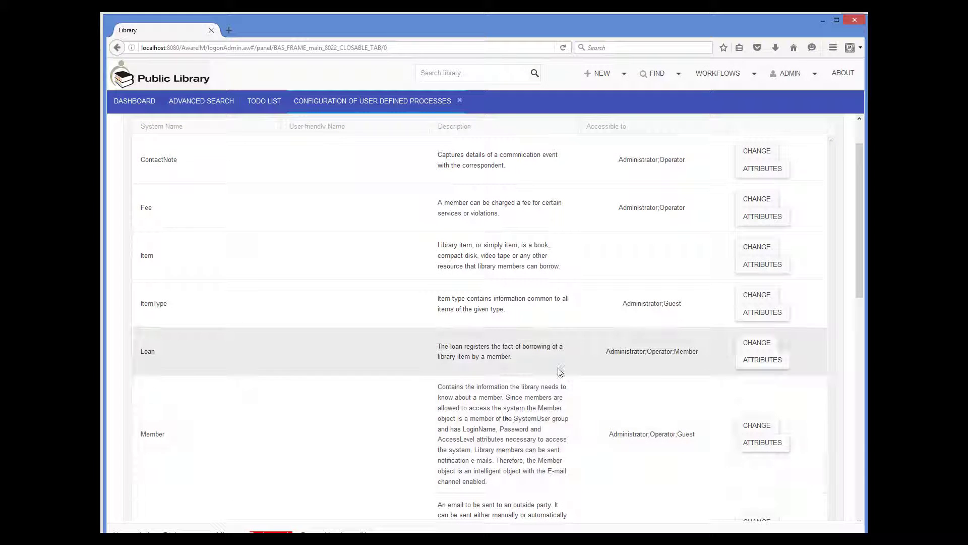